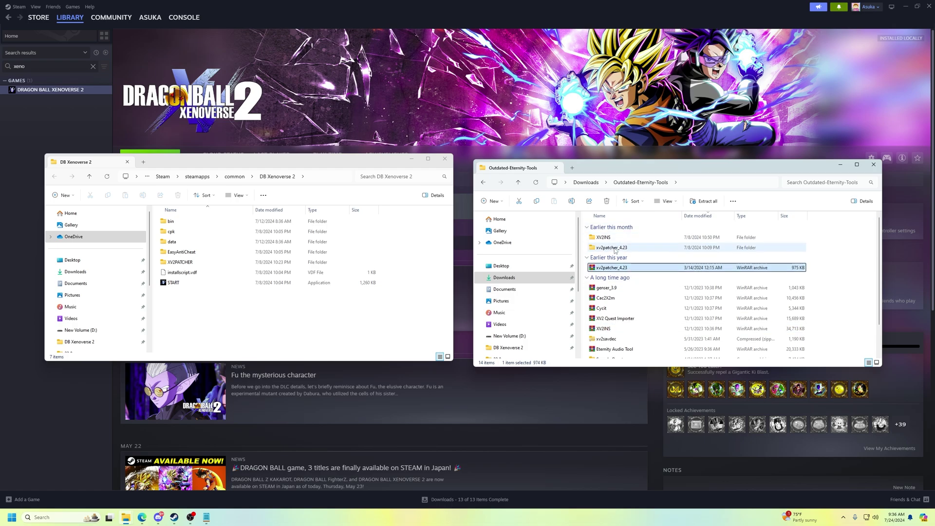
Step: Open xv2patcher_4.23, look inside XV2PATCHER, and show dragging it into the game folder
{"action": "double_click", "coordinate": [612, 247]}
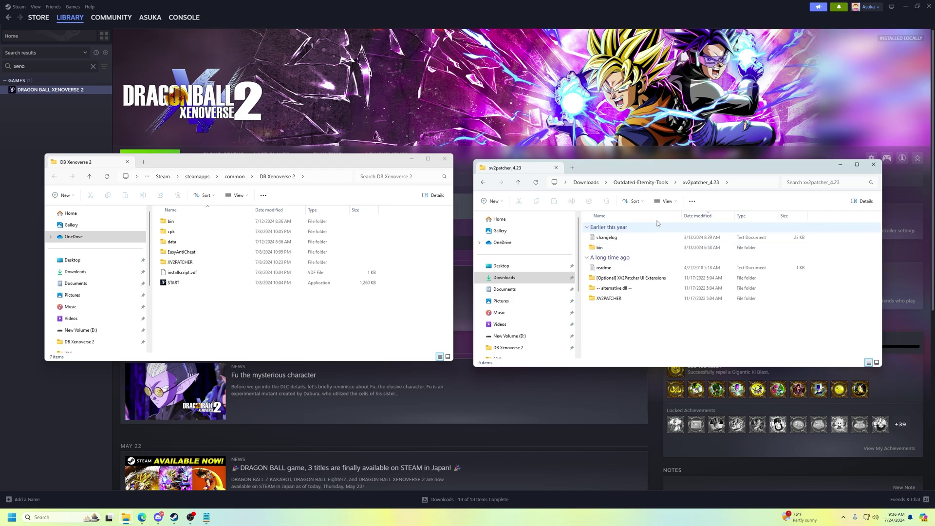
{"action": "left_click", "coordinate": [616, 248]}
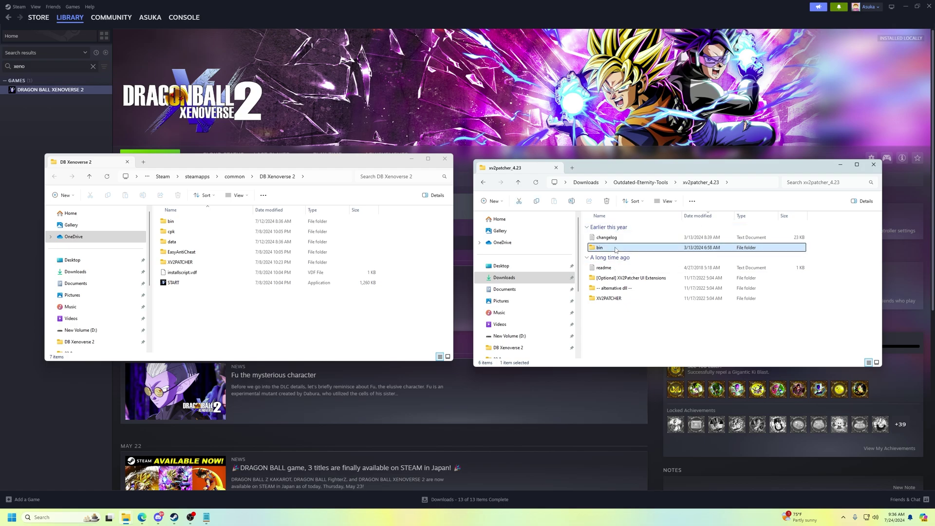
{"action": "double_click", "coordinate": [629, 298]}
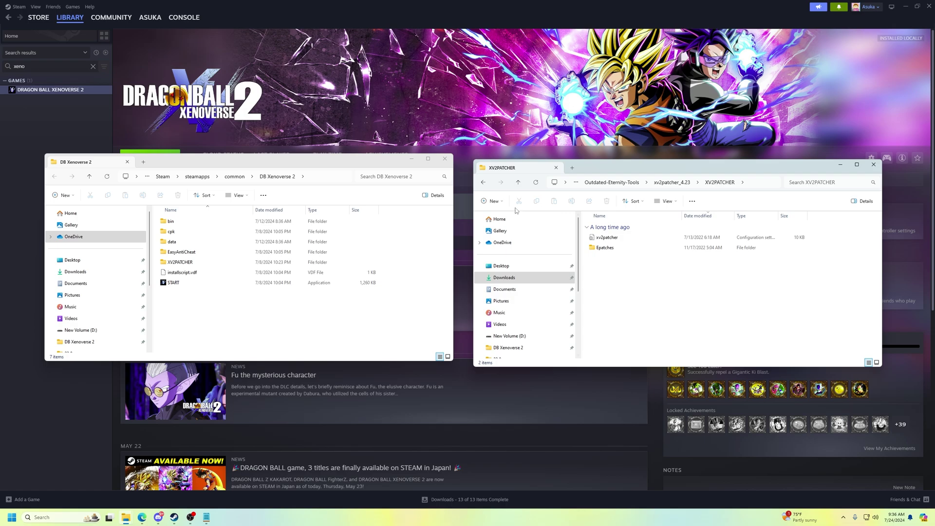
{"action": "left_click", "coordinate": [526, 183]}
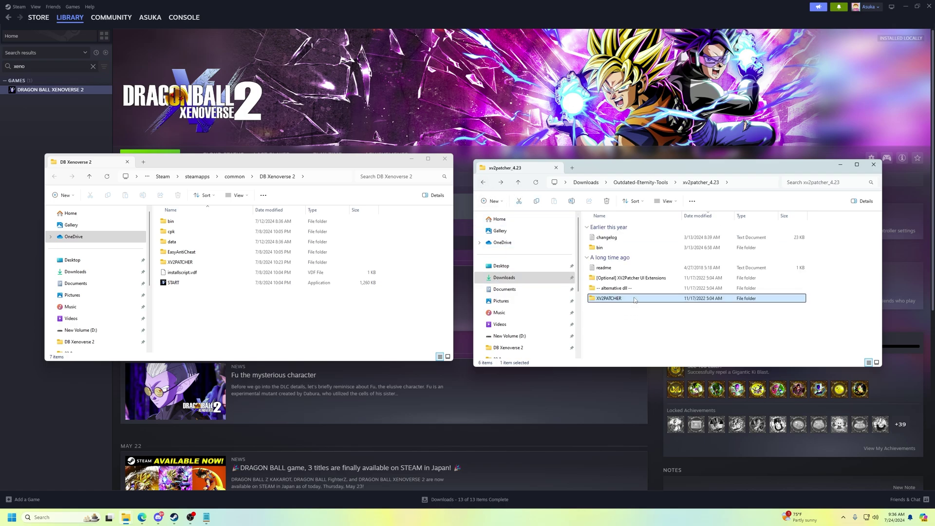
{"action": "mouse_move", "coordinate": [634, 300]}
{"action": "left_mouse_down"}
{"action": "mouse_move", "coordinate": [278, 283]}
{"action": "mouse_move", "coordinate": [226, 266]}
{"action": "mouse_move", "coordinate": [621, 320]}
{"action": "mouse_move", "coordinate": [624, 305]}
{"action": "left_mouse_up"}
Step: Open the patcher's bin and the game's bin side by side, selecting xinput1_3
{"action": "double_click", "coordinate": [624, 247]}
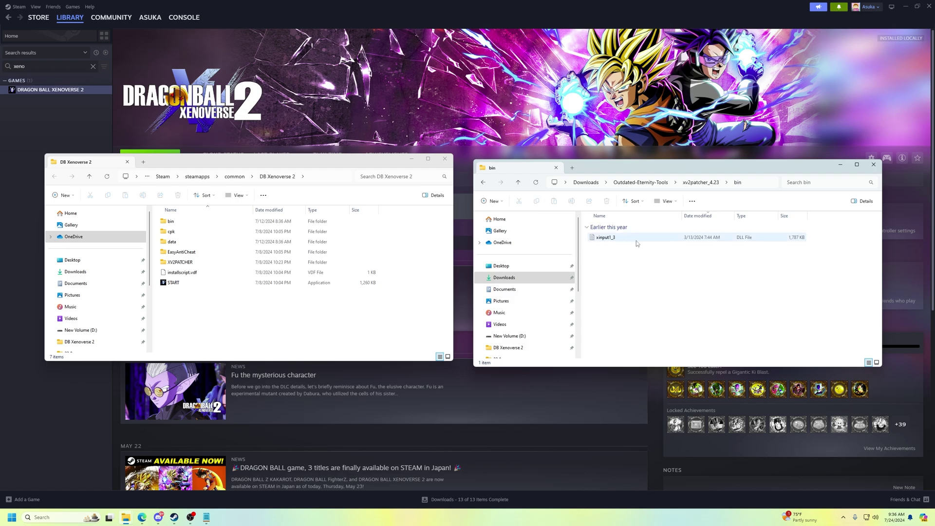
{"action": "double_click", "coordinate": [190, 222]}
{"action": "left_click_drag", "start_coordinate": [629, 241], "coordinate": [614, 258]}
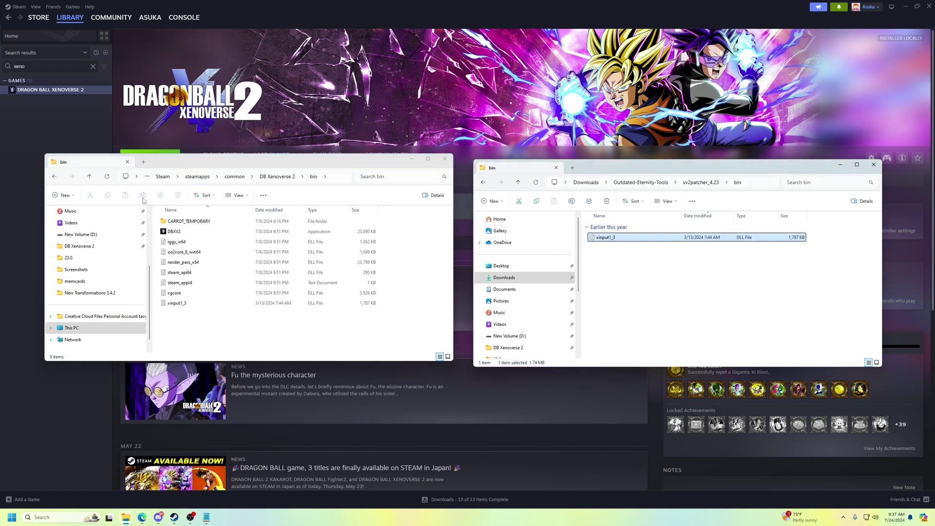
Step: Check the dinput8 DLL inside the '-- alternative dll --' folder of xv2patcher_4.23
{"action": "left_click", "coordinate": [483, 183]}
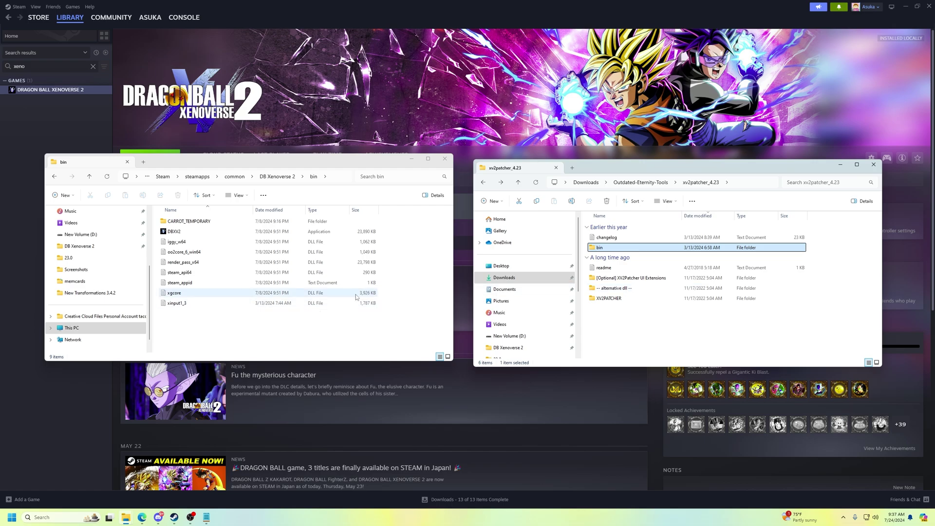
{"action": "double_click", "coordinate": [612, 288]}
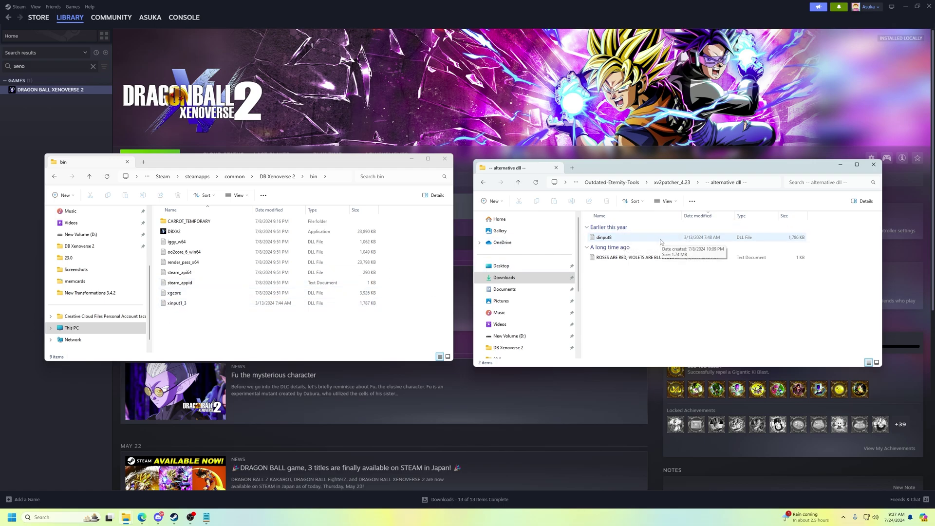
{"action": "left_click", "coordinate": [484, 182]}
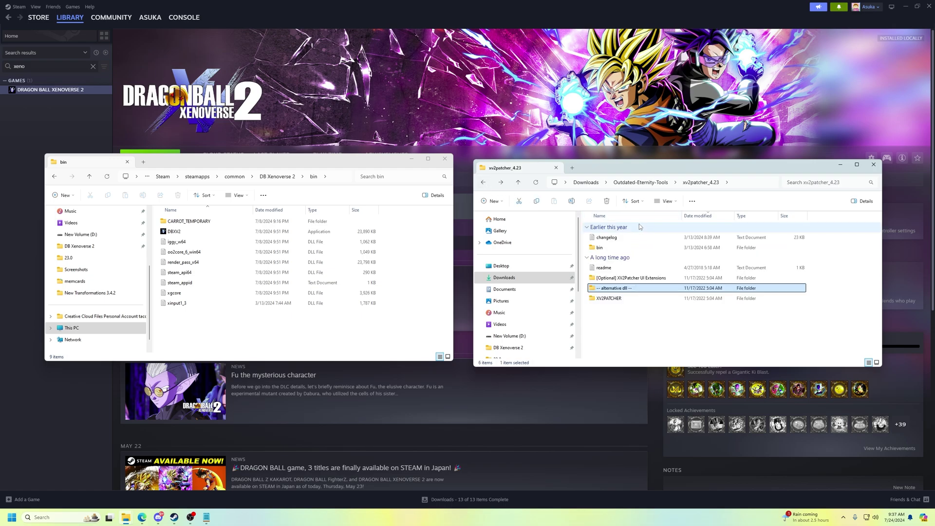
Step: Return the windows to the DB Xenoverse 2 folder and Outdated-Eternity-Tools
{"action": "left_click", "coordinate": [54, 176]}
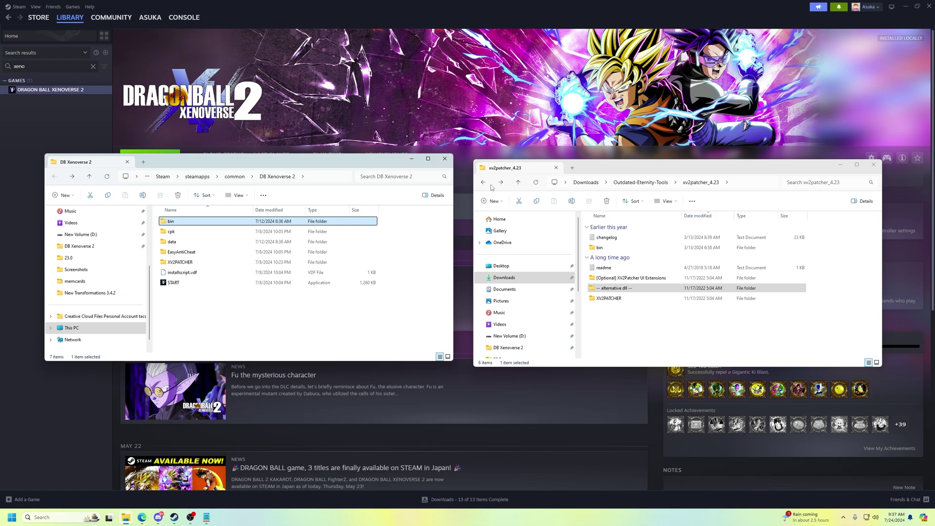
{"action": "left_click", "coordinate": [491, 188]}
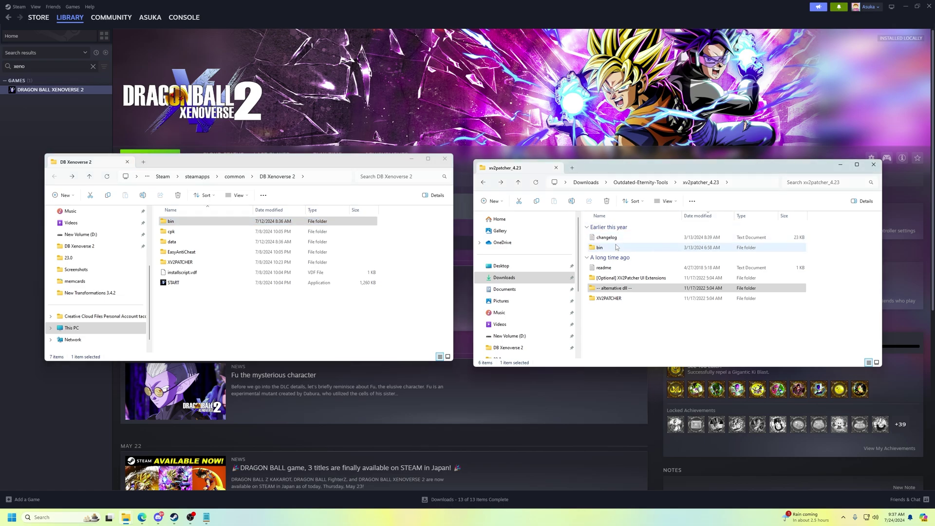
{"action": "left_click", "coordinate": [628, 182]}
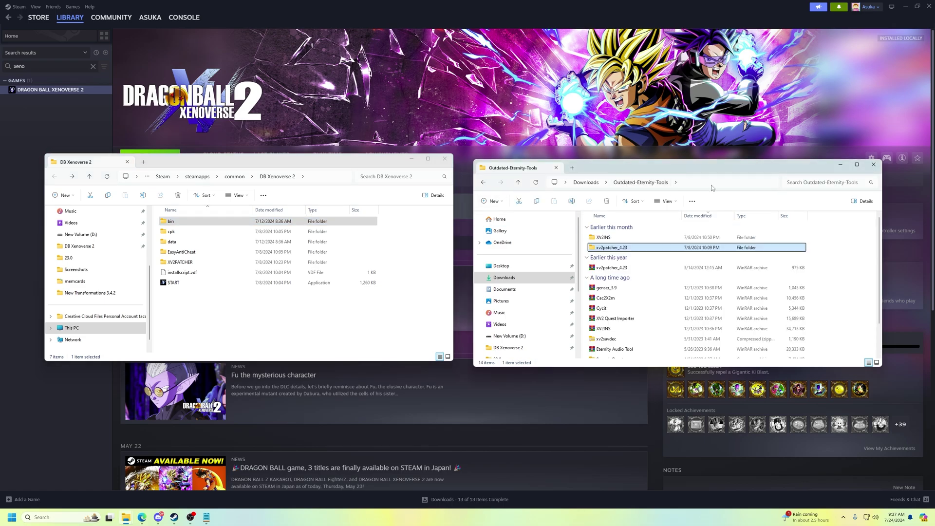
Step: Open the XV2INS folder and launch xv2ins.exe, the XV2 Mods Installer
{"action": "double_click", "coordinate": [632, 242]}
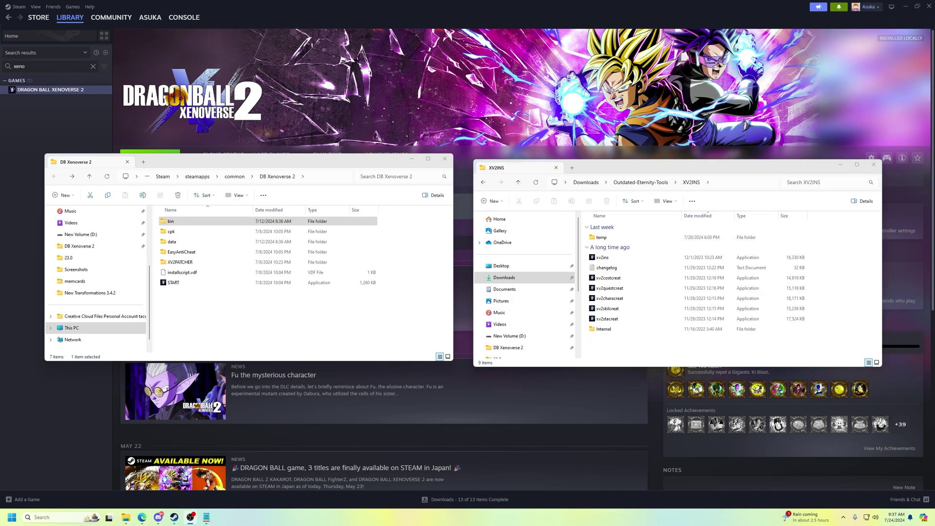
{"action": "double_click", "coordinate": [616, 258]}
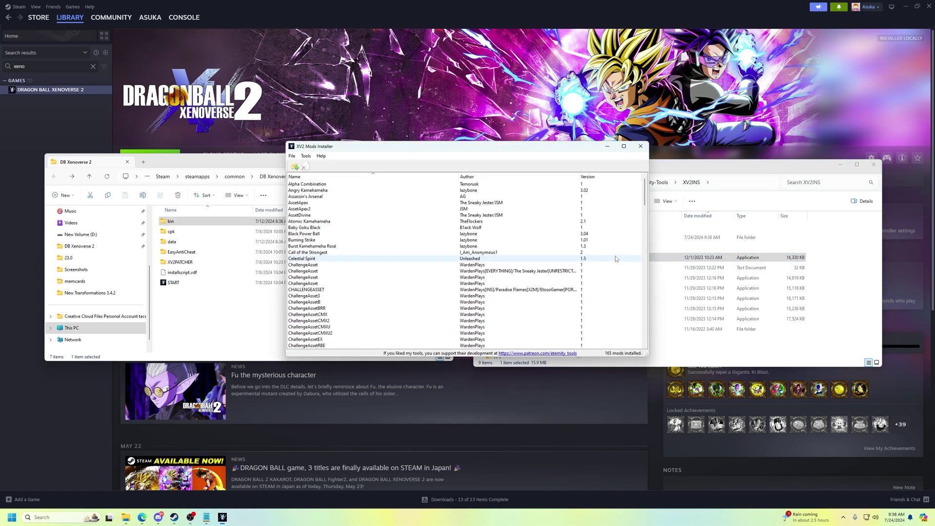
Step: Look through the installer's File and Tools menus, then open and cancel the Install mod picker
{"action": "left_click", "coordinate": [292, 156]}
{"action": "left_click", "coordinate": [305, 156]}
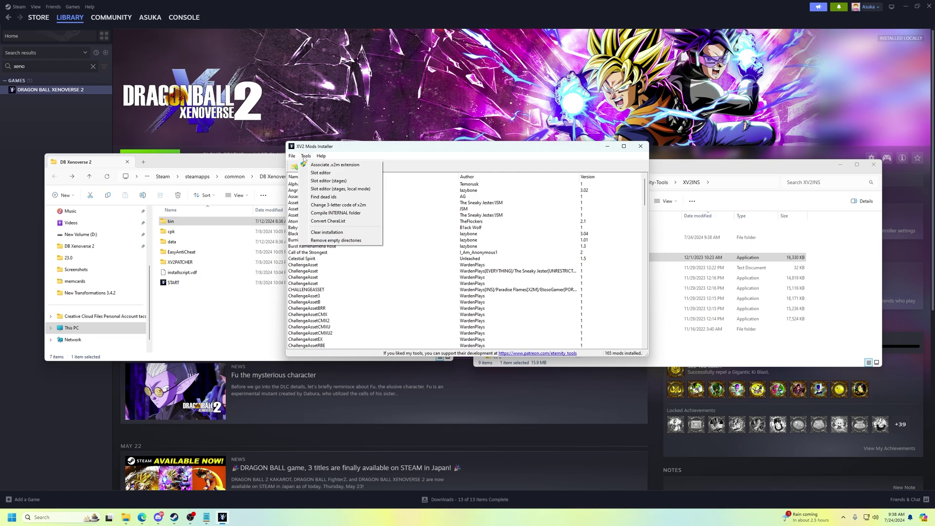
{"action": "left_click", "coordinate": [304, 157]}
{"action": "left_click", "coordinate": [355, 157]}
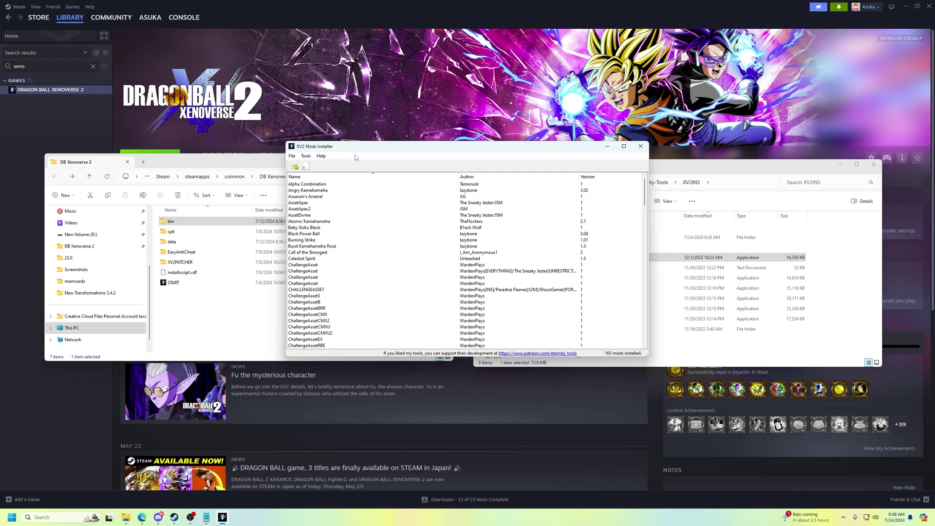
{"action": "left_click", "coordinate": [293, 168]}
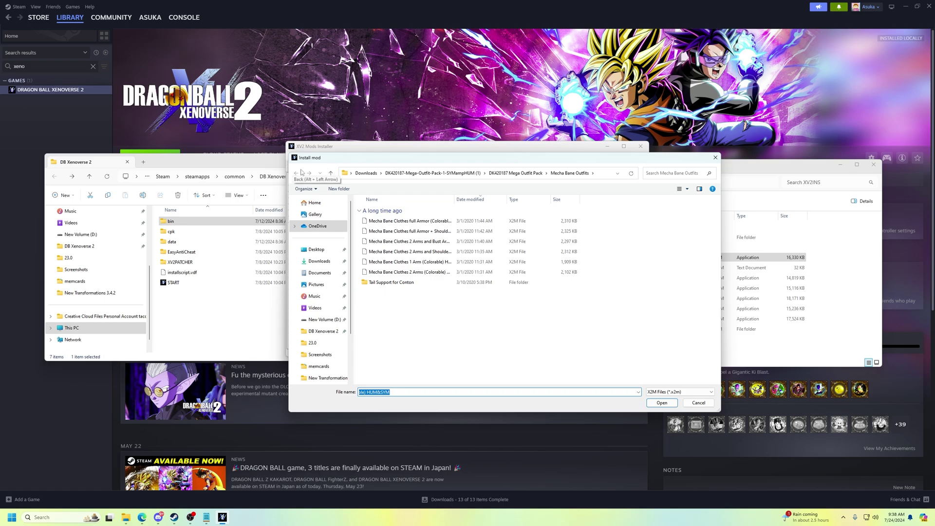
{"action": "left_click", "coordinate": [715, 157]}
Step: Bring the installer in front of the game folder, showing its 165 mods, with the picker closed
{"action": "left_click", "coordinate": [305, 156]}
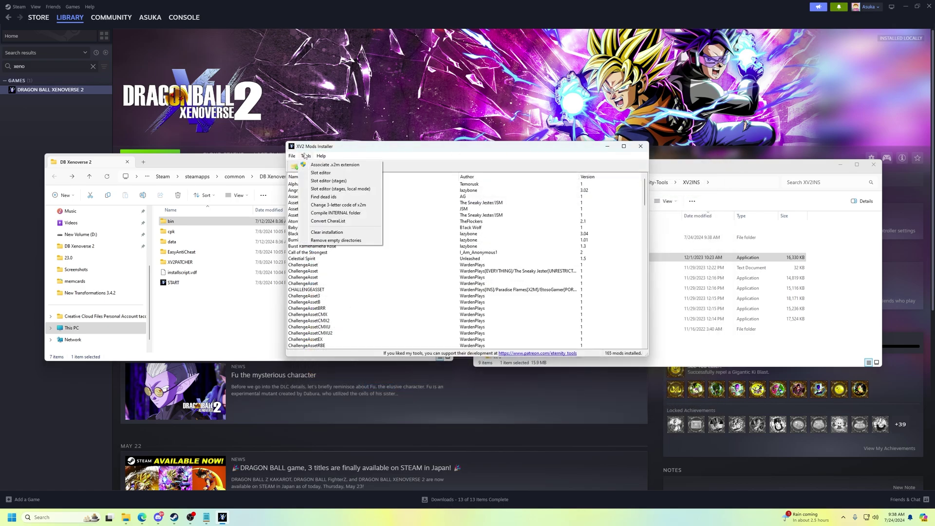
{"action": "left_click", "coordinate": [305, 156]}
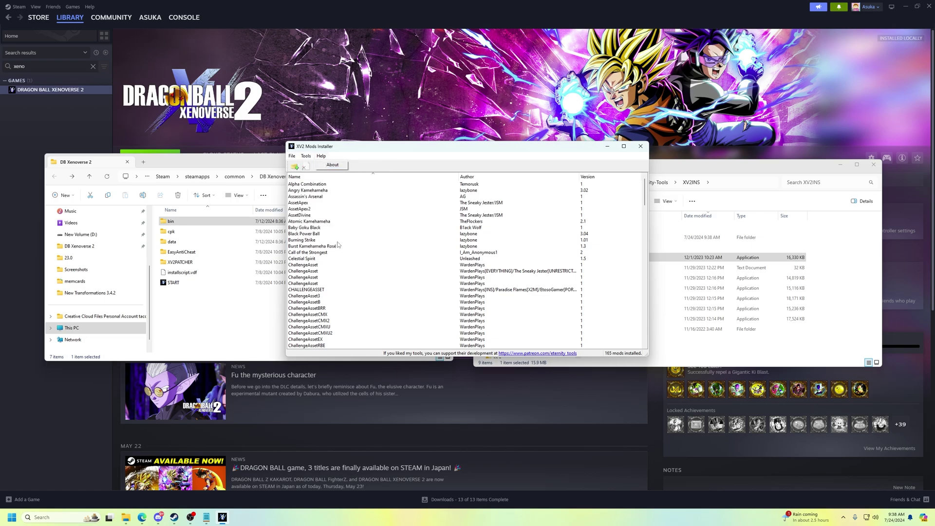
{"action": "left_click", "coordinate": [307, 156]}
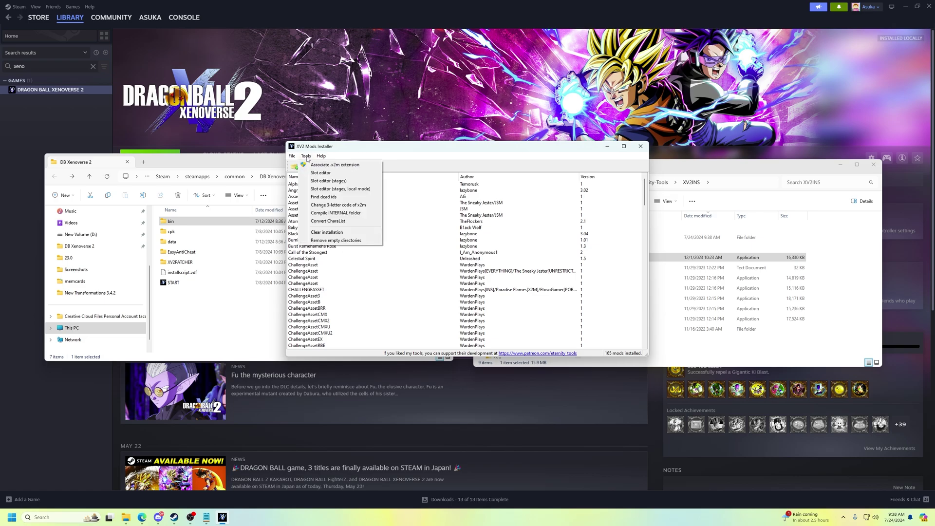
{"action": "mouse_move", "coordinate": [321, 156]}
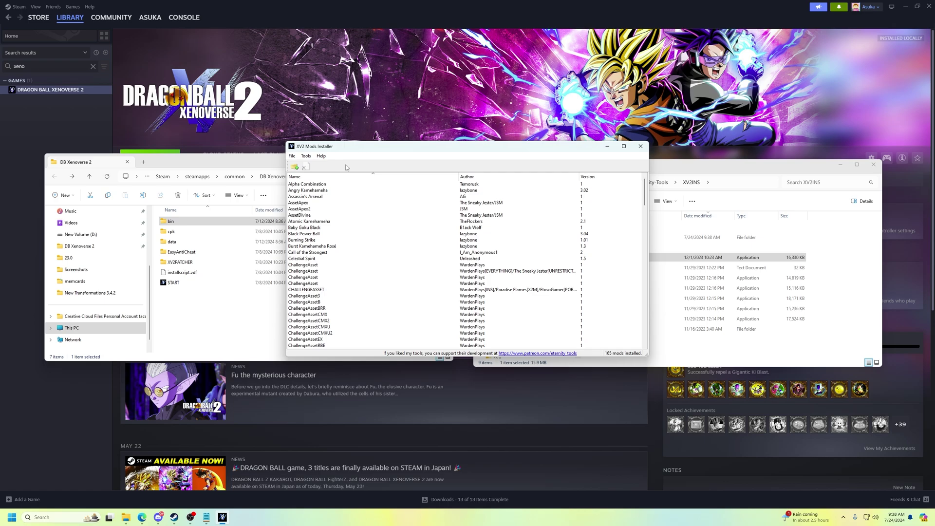
{"action": "left_click", "coordinate": [275, 178]}
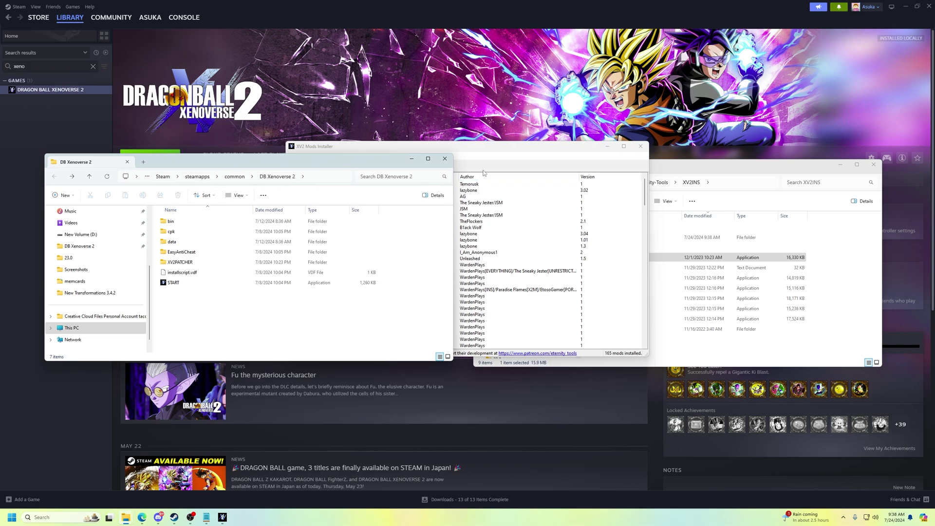
{"action": "left_click", "coordinate": [509, 149]}
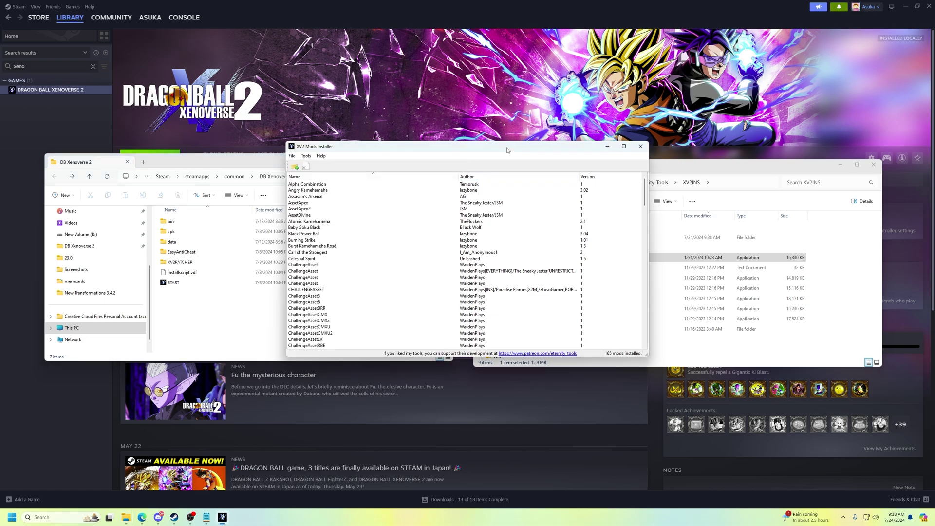
{"action": "left_click", "coordinate": [295, 167]}
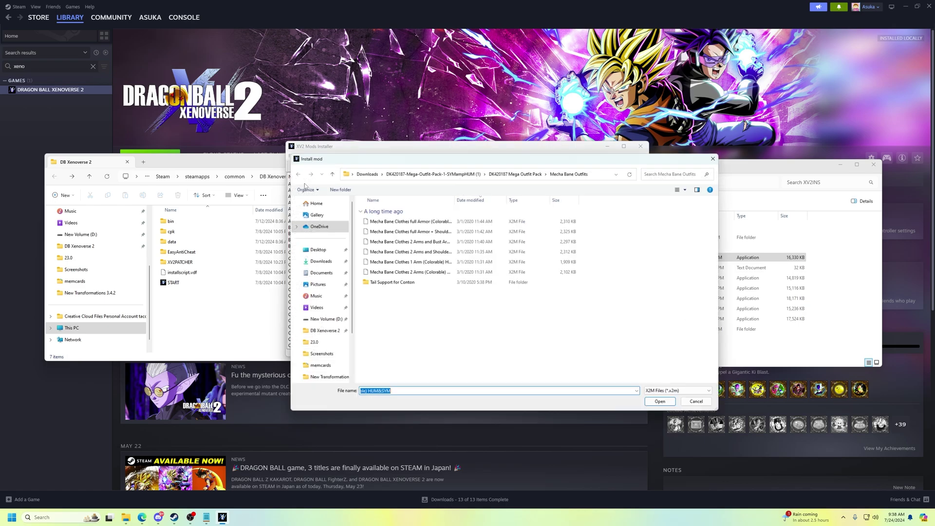
{"action": "left_click", "coordinate": [712, 159]}
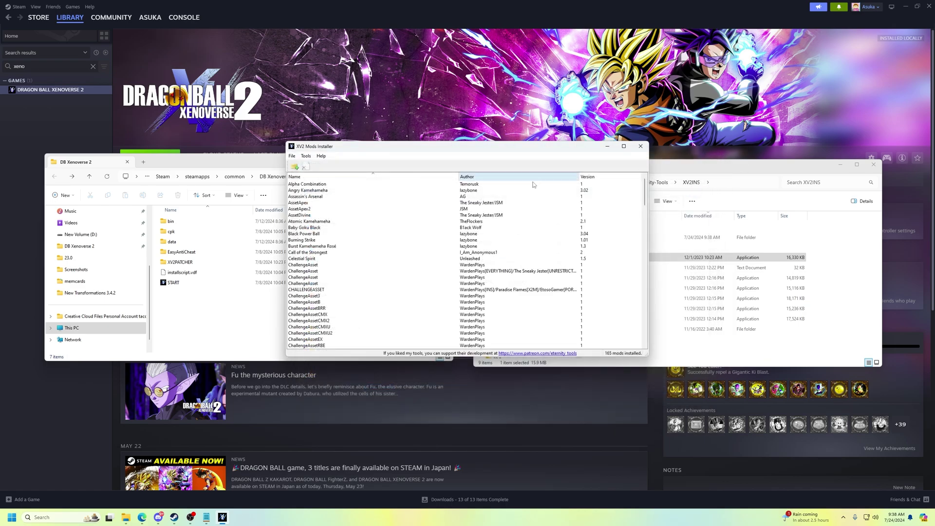
{"action": "mouse_move", "coordinate": [144, 522]}
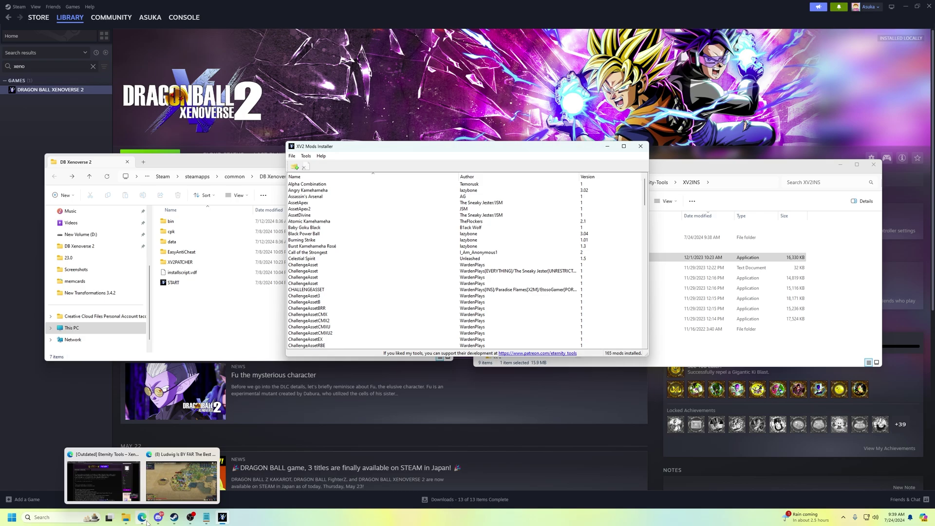
Step: Switch to Edge and scroll through the AGENT COAT [HUM/SYM] mod page
{"action": "mouse_move", "coordinate": [208, 523]}
{"action": "left_click", "coordinate": [131, 493]}
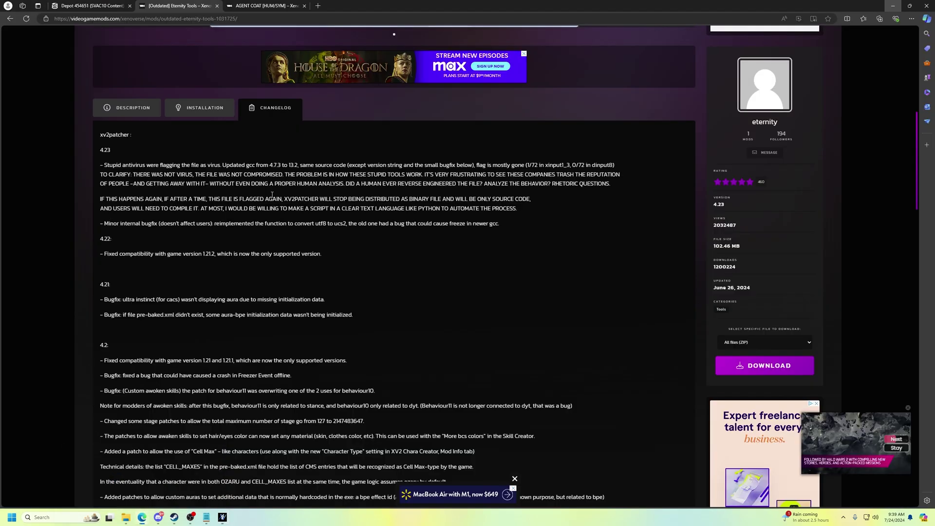
{"action": "left_click", "coordinate": [248, 5]}
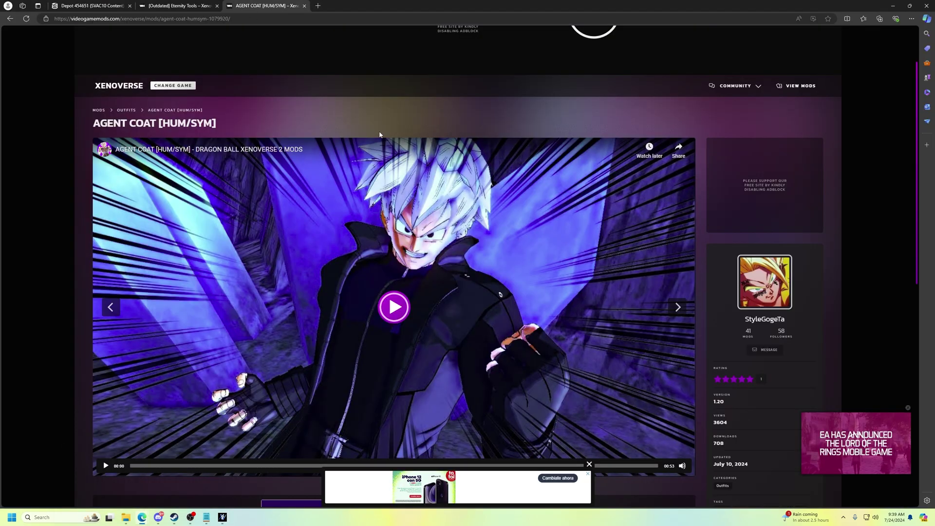
{"action": "scroll", "coordinate": [414, 176], "scroll_direction": "down", "scroll_amount": 3}
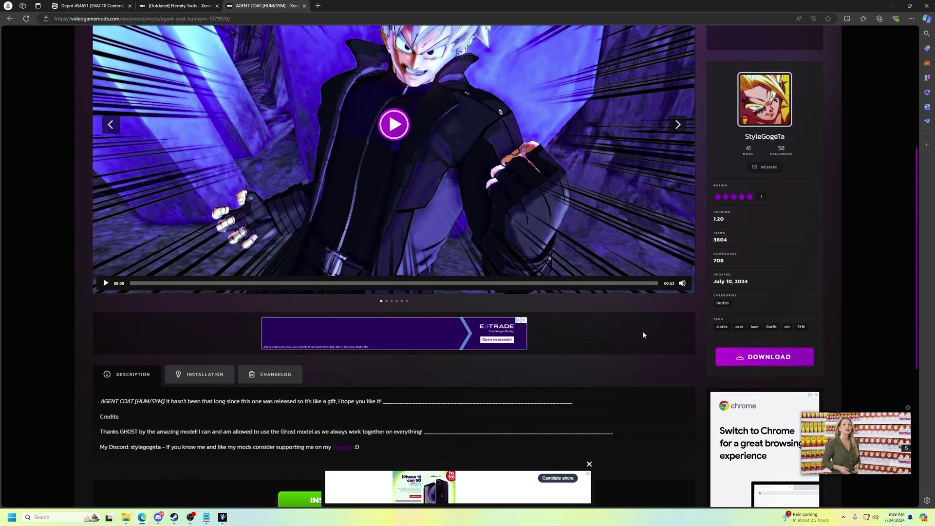
{"action": "scroll", "coordinate": [641, 293], "scroll_direction": "down", "scroll_amount": 5}
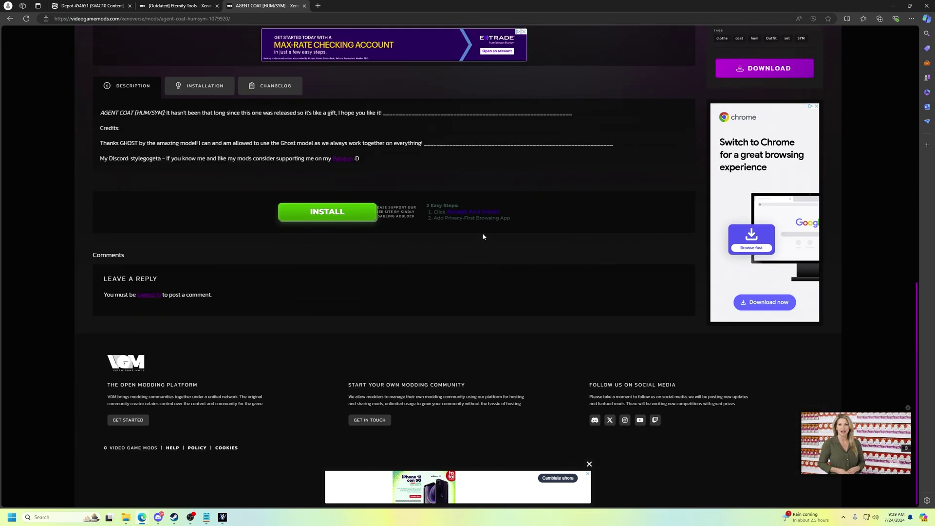
{"action": "scroll", "coordinate": [591, 255], "scroll_direction": "up", "scroll_amount": 7}
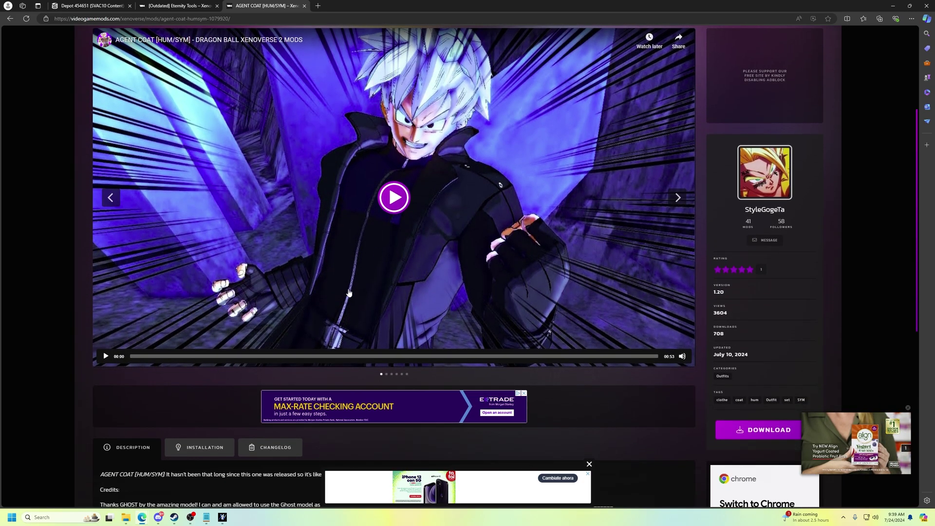
{"action": "scroll", "coordinate": [214, 309], "scroll_direction": "down", "scroll_amount": 3}
Step: Read the Installation notes, return to Description, and start the Agent Coat download
{"action": "left_click", "coordinate": [215, 306]}
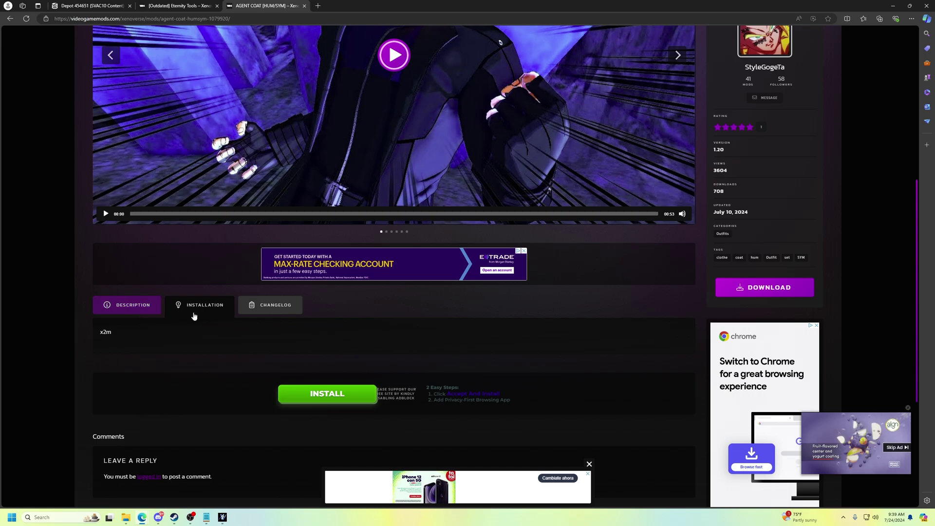
{"action": "left_click", "coordinate": [141, 307]}
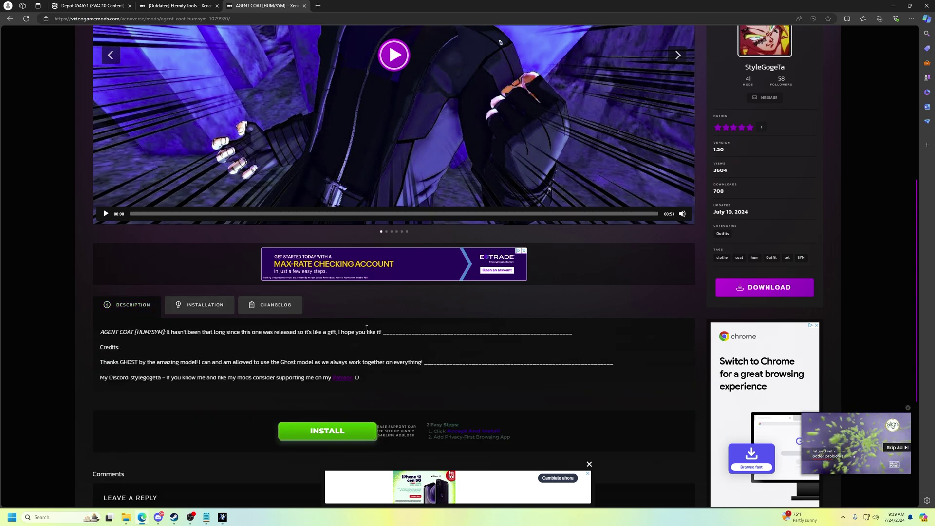
{"action": "scroll", "coordinate": [455, 69], "scroll_direction": "up", "scroll_amount": 3}
{"action": "scroll", "coordinate": [544, 218], "scroll_direction": "down", "scroll_amount": 3}
{"action": "left_click", "coordinate": [761, 289]}
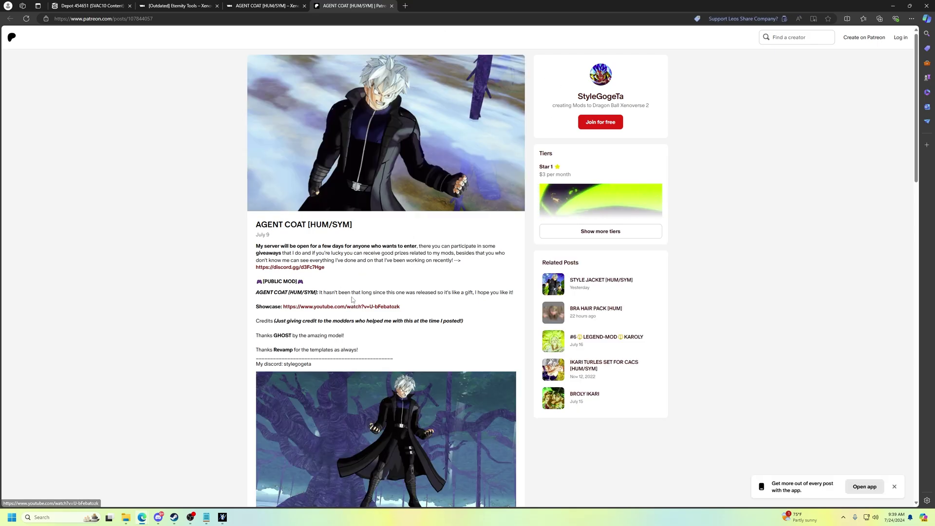
Step: Download Agent_Coat_Colorable.x2m from the Patreon post and minimize the browser
{"action": "scroll", "coordinate": [356, 276], "scroll_direction": "down", "scroll_amount": 20}
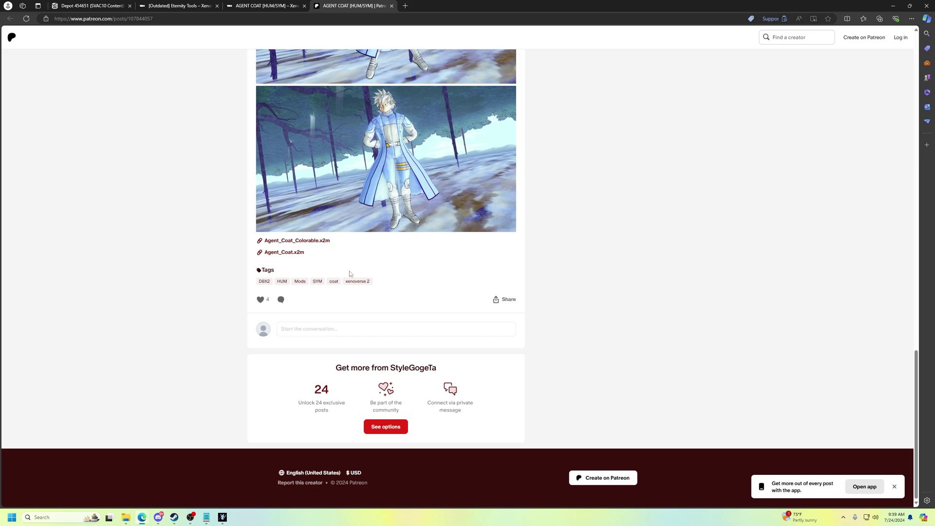
{"action": "left_click", "coordinate": [304, 245]}
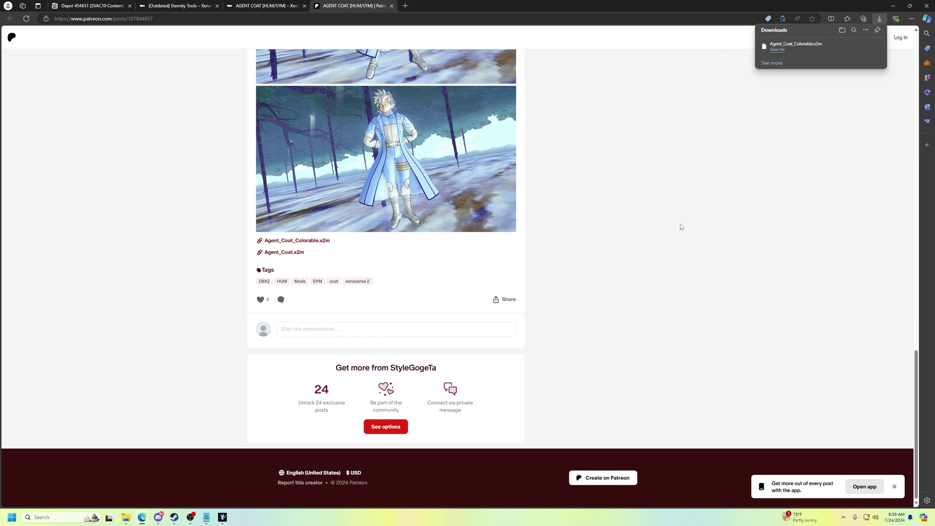
{"action": "scroll", "coordinate": [437, 247], "scroll_direction": "up", "scroll_amount": 9}
{"action": "scroll", "coordinate": [437, 247], "scroll_direction": "up", "scroll_amount": 10}
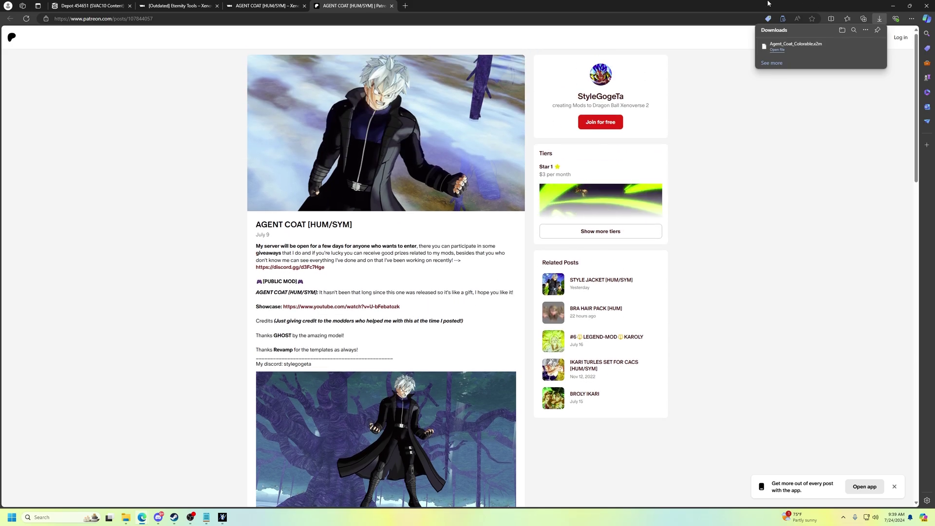
{"action": "left_click", "coordinate": [893, 6]}
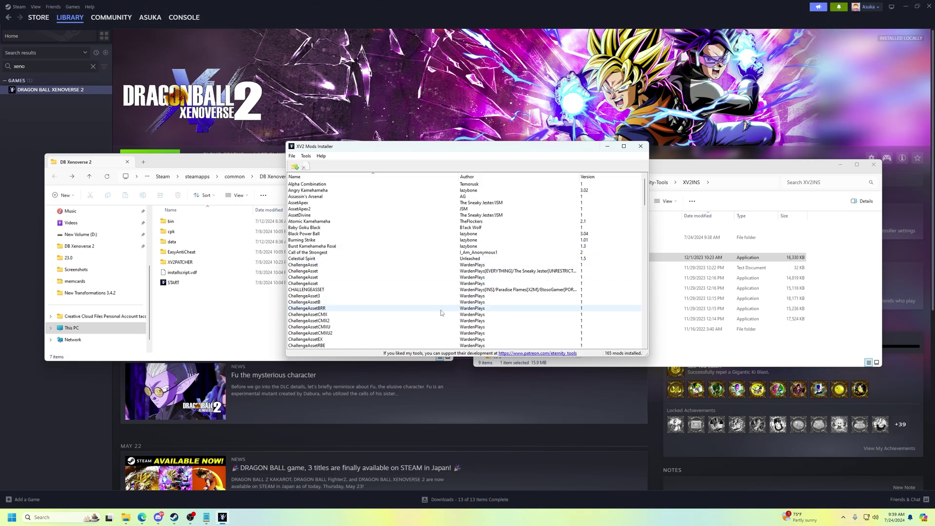
Step: Install Agent_Coat_Colorable.x2m from the Downloads folder and acknowledge the success message
{"action": "left_click", "coordinate": [295, 167]}
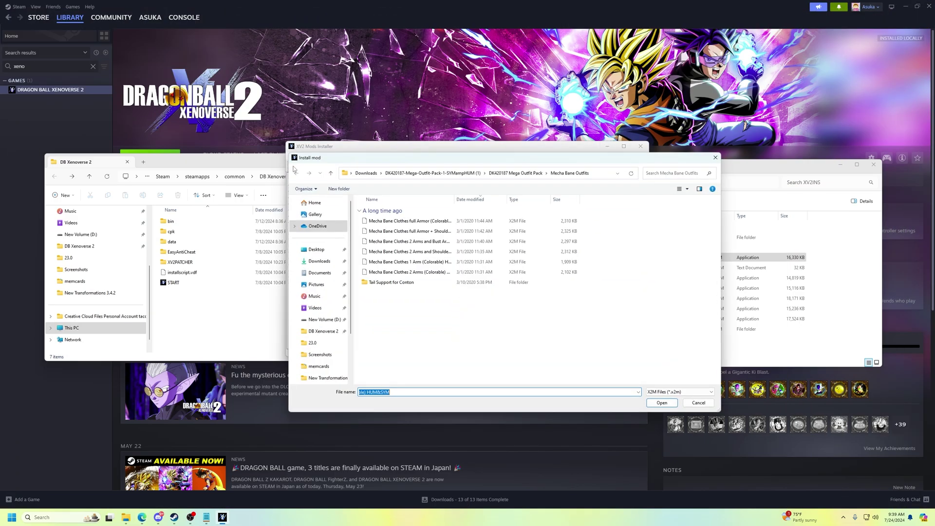
{"action": "left_click", "coordinate": [366, 173]}
{"action": "double_click", "coordinate": [396, 222]}
{"action": "left_click", "coordinate": [477, 274]}
{"action": "left_click", "coordinate": [487, 263]}
Step: Scroll the mod list, now at 166 mods, and close the installer
{"action": "scroll", "coordinate": [395, 216], "scroll_direction": "down", "scroll_amount": 6}
{"action": "scroll", "coordinate": [395, 216], "scroll_direction": "down", "scroll_amount": 10}
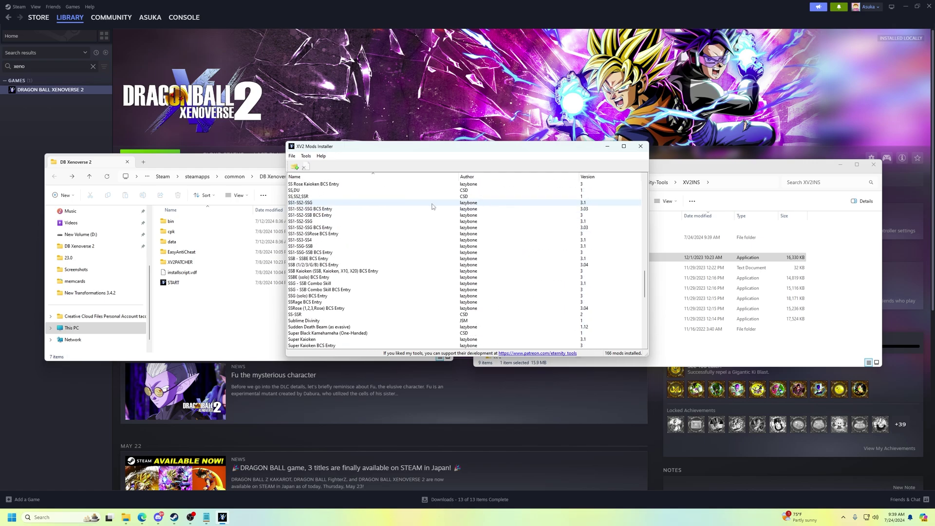
{"action": "left_click", "coordinate": [641, 146]}
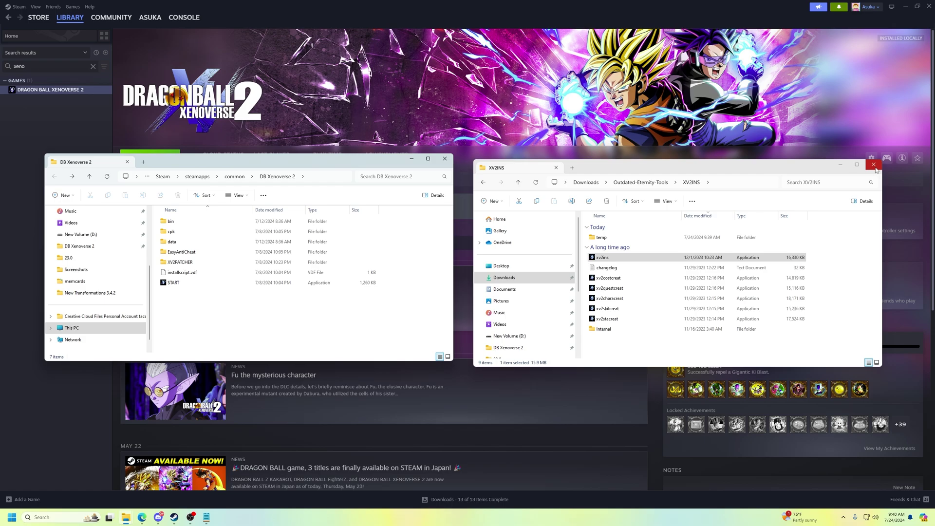
Step: Close the XV2INS window and browse the game's bin folder before returning to DB Xenoverse 2
{"action": "left_click", "coordinate": [874, 165]}
{"action": "double_click", "coordinate": [171, 222]}
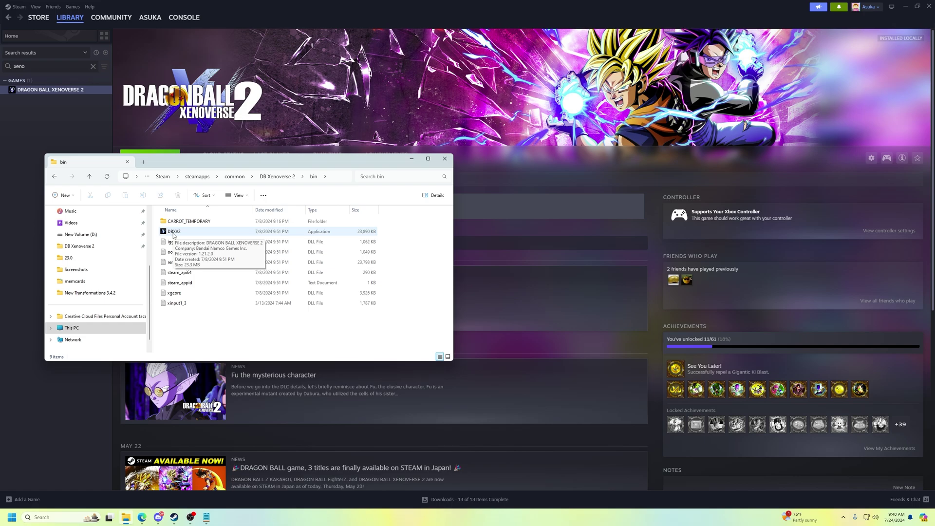
{"action": "scroll", "coordinate": [89, 316], "scroll_direction": "down", "scroll_amount": 1}
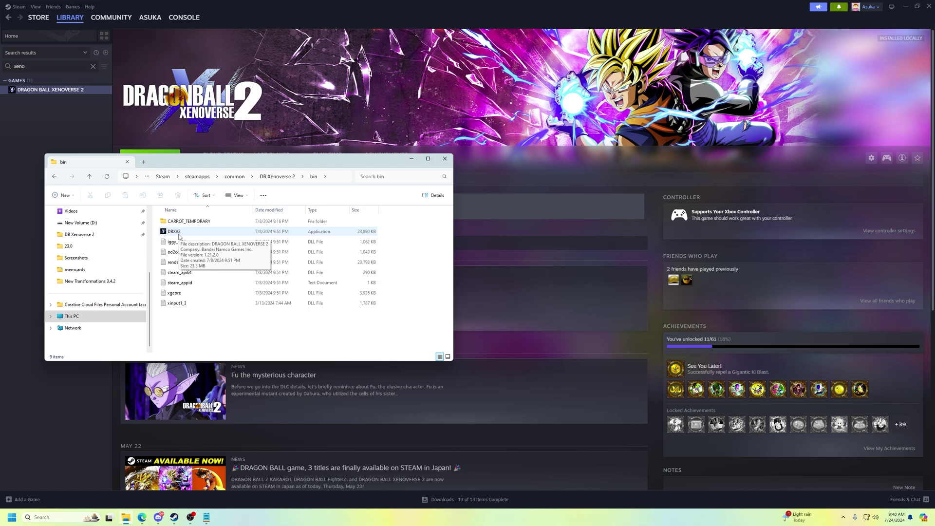
{"action": "scroll", "coordinate": [101, 309], "scroll_direction": "up", "scroll_amount": 2}
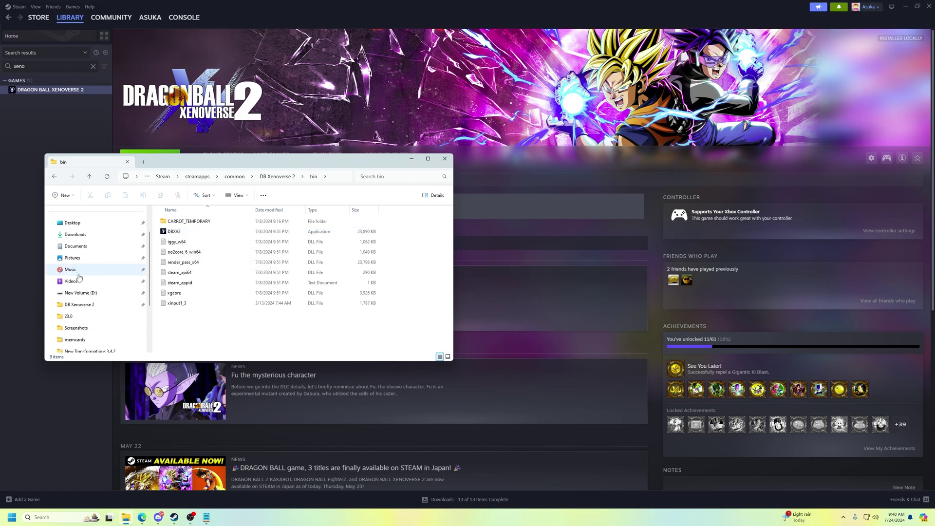
{"action": "left_click", "coordinate": [100, 305]}
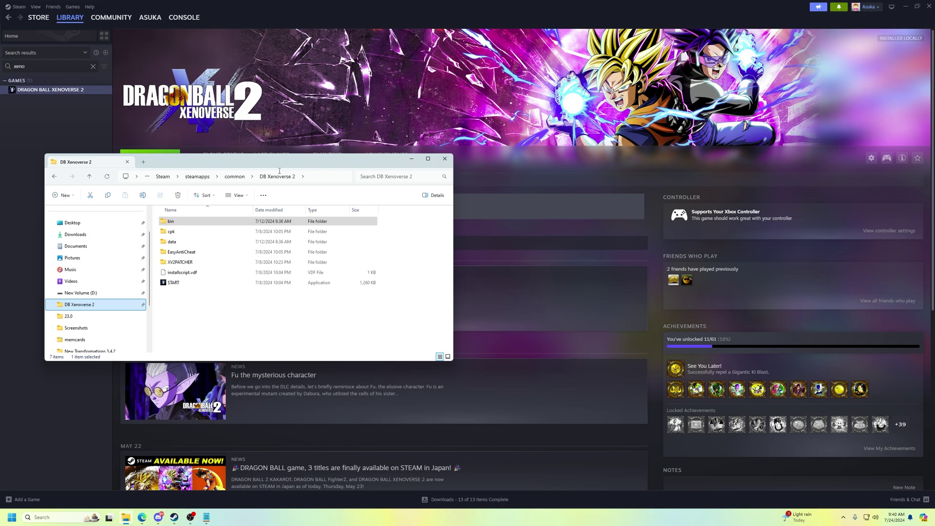
Step: Go up to common, reopen DB Xenoverse 2's bin folder, and launch DBXV2.exe
{"action": "left_click", "coordinate": [234, 177]}
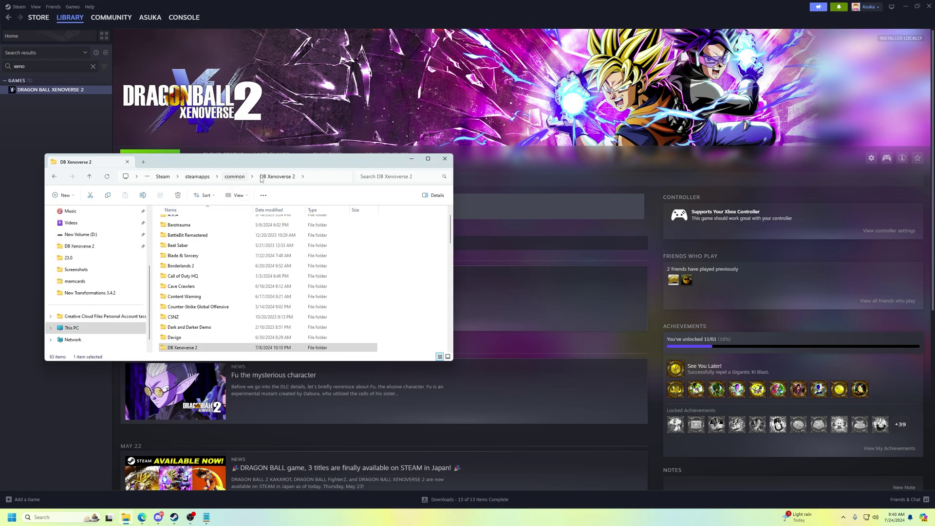
{"action": "right_click", "coordinate": [188, 350]}
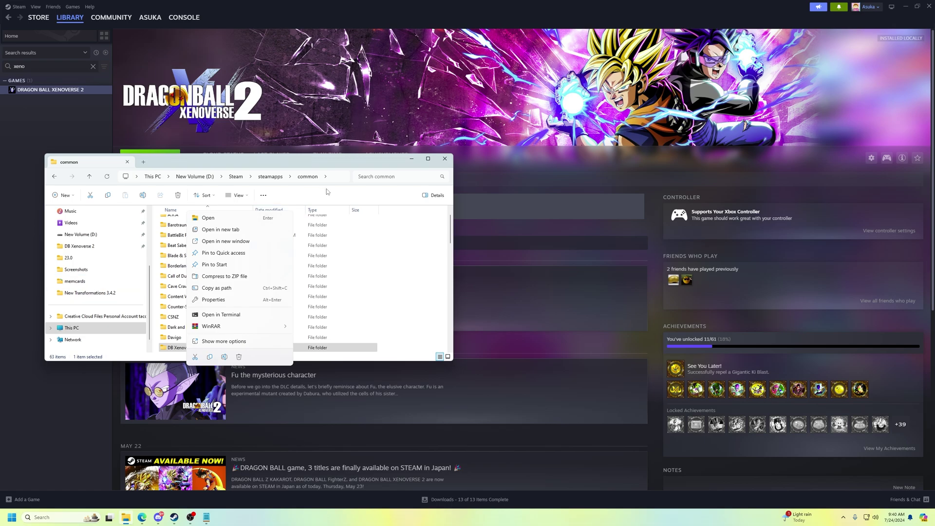
{"action": "key", "text": "Escape"}
{"action": "double_click", "coordinate": [190, 348]}
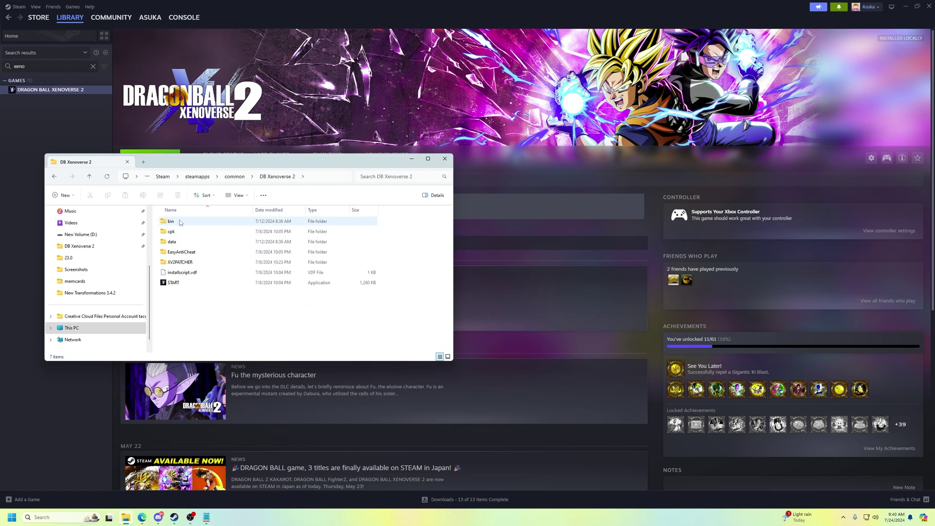
{"action": "right_click", "coordinate": [179, 222]}
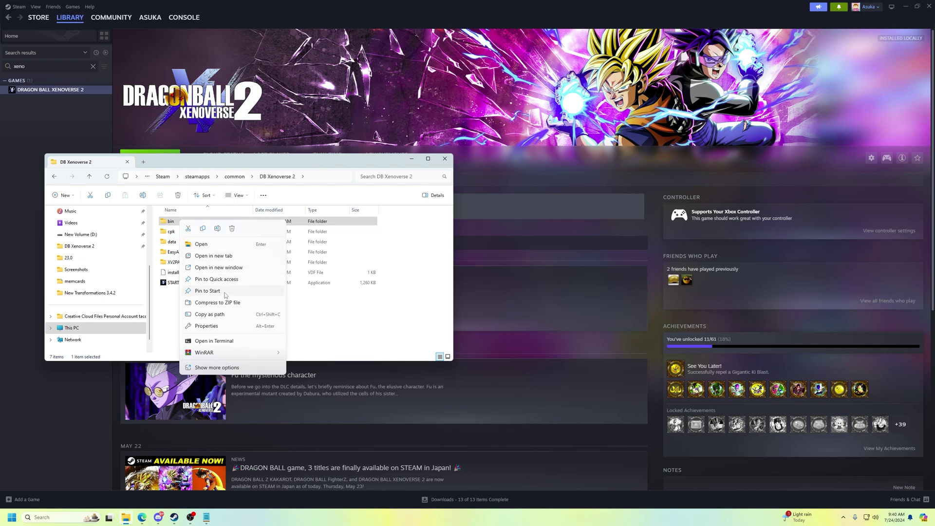
{"action": "left_click", "coordinate": [201, 244]}
{"action": "double_click", "coordinate": [190, 231]}
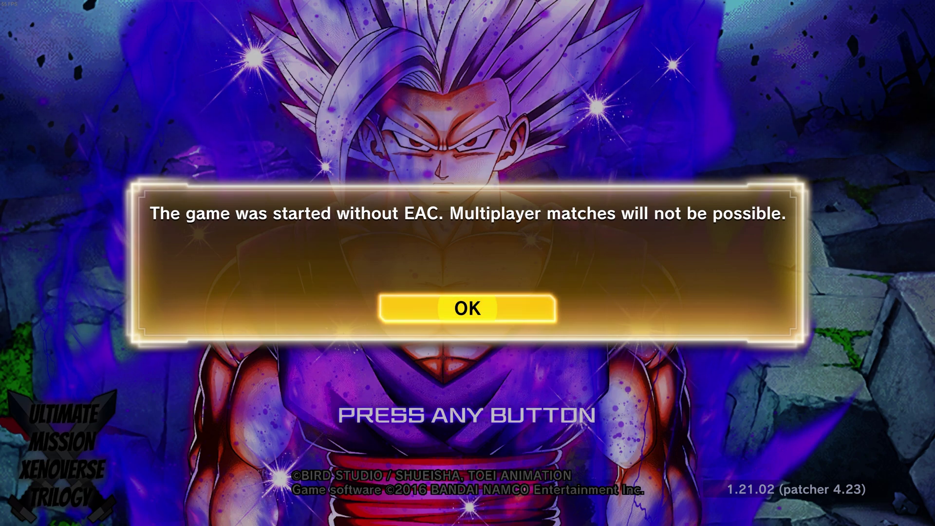
Step: Dismiss the EAC warning and server error, pass the title screen, and choose START GAME
{"action": "key", "text": "Return"}
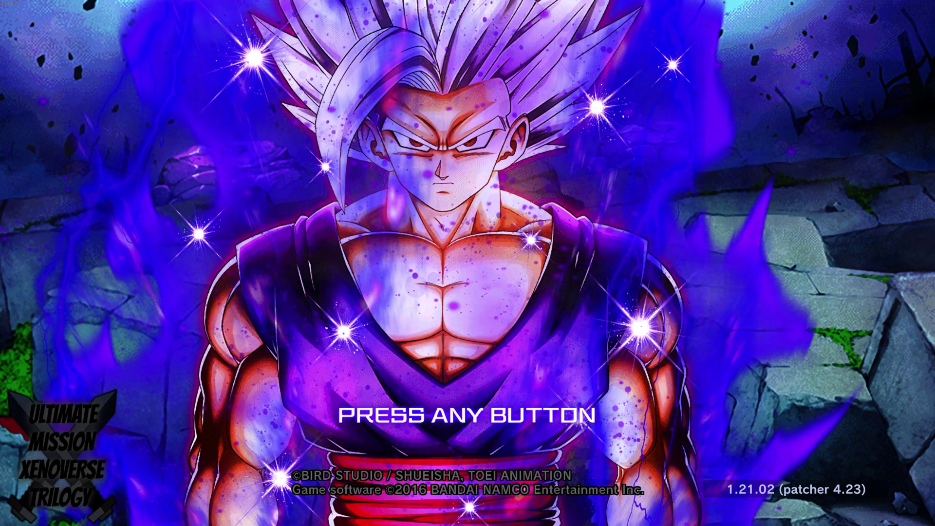
{"action": "key", "text": "Return"}
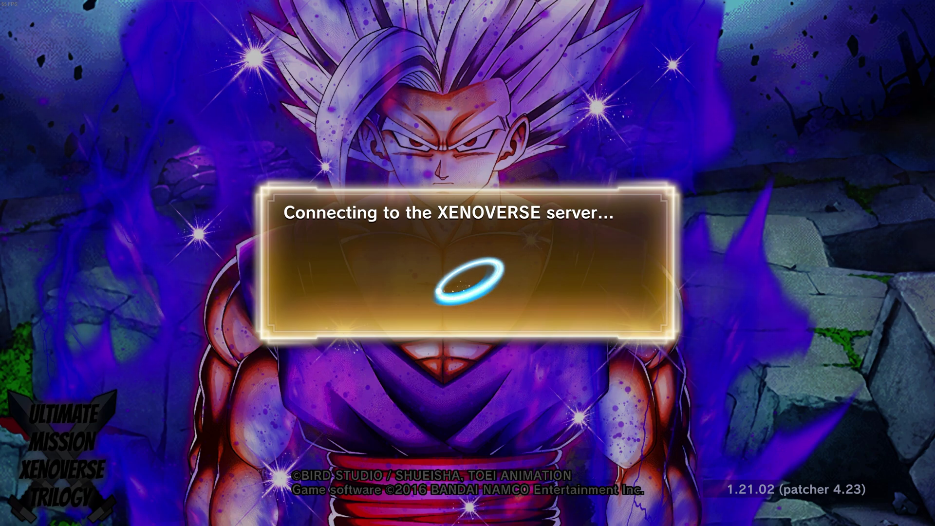
{"action": "key", "text": "Return"}
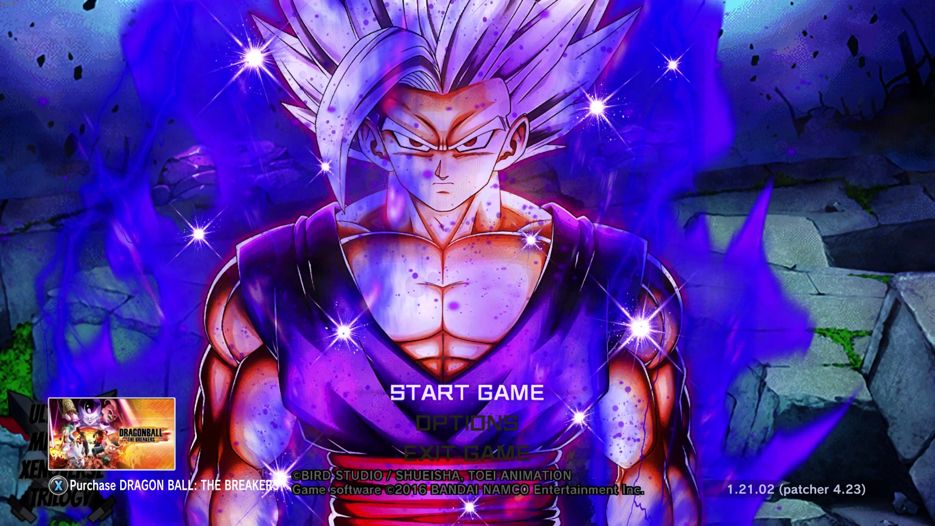
{"action": "key", "text": "Return"}
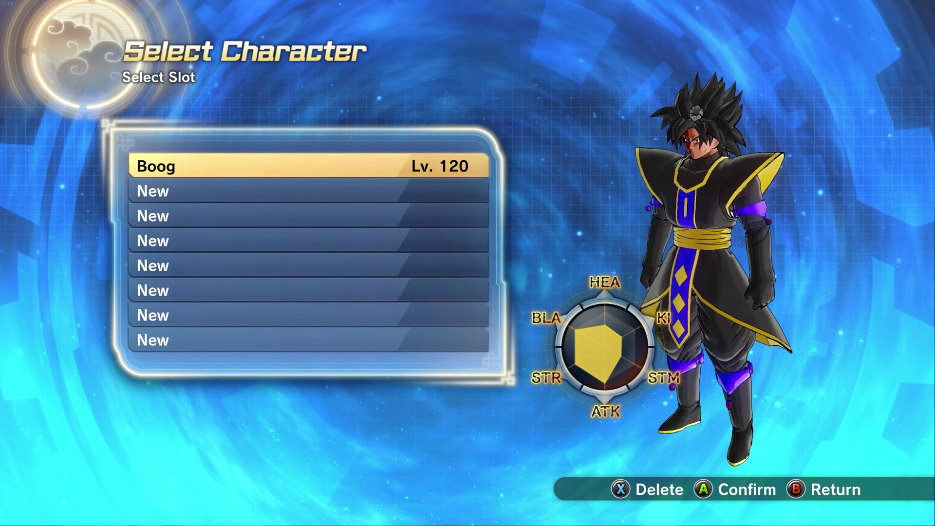
Step: Load the Lv. 120 character and run and fly through Toki Toki City to the Clothing Shop
{"action": "key", "text": "Return"}
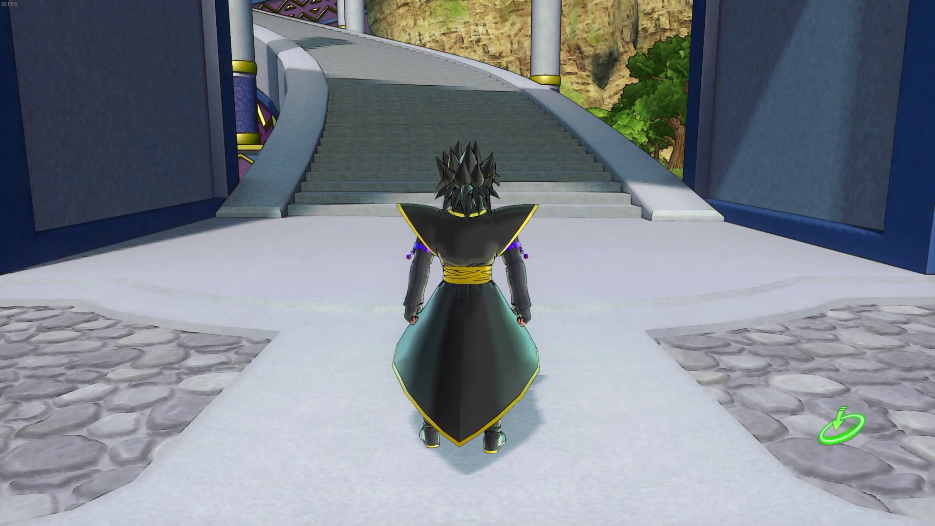
{"action": "key", "text": "s"}
{"action": "key", "text": "a"}
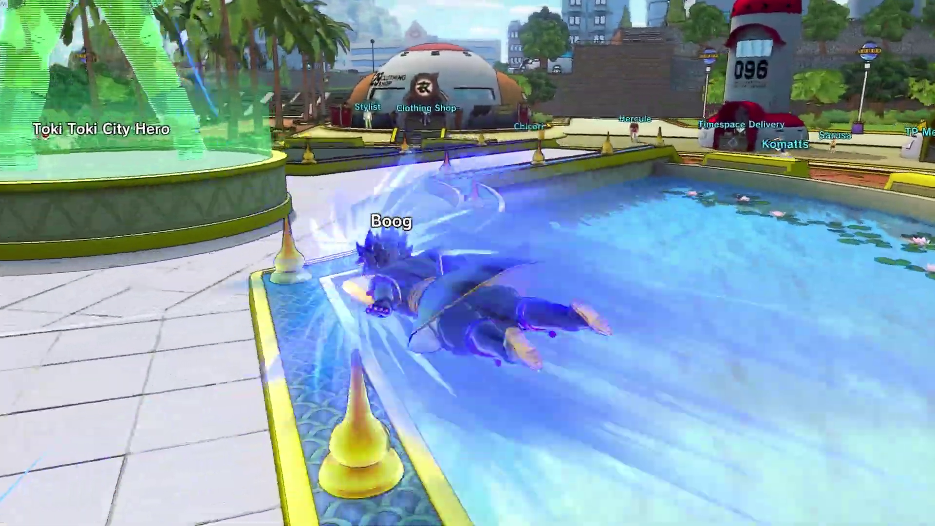
{"action": "key", "text": "w"}
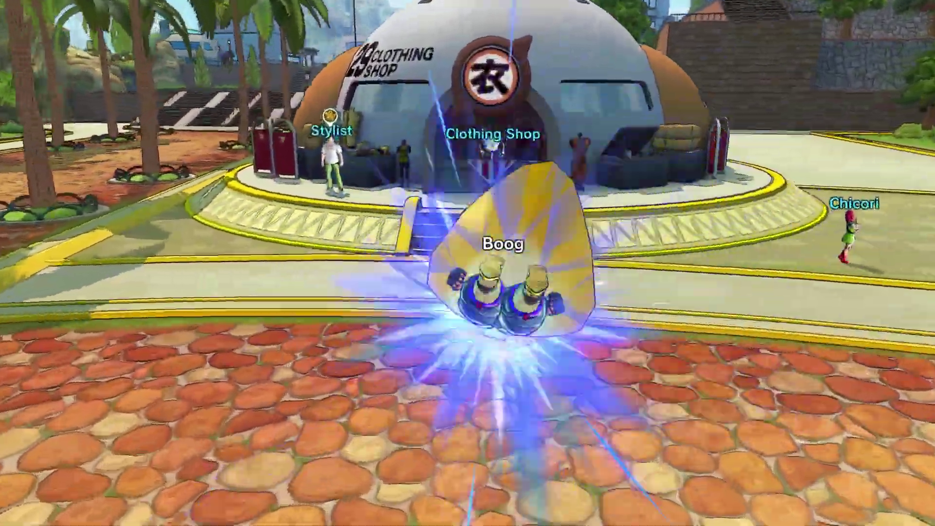
Step: Talk to the Clothing Shop clerk and buy the Agent Coat [Colorable] upper body piece for 1 Zeni
{"action": "key", "text": "e"}
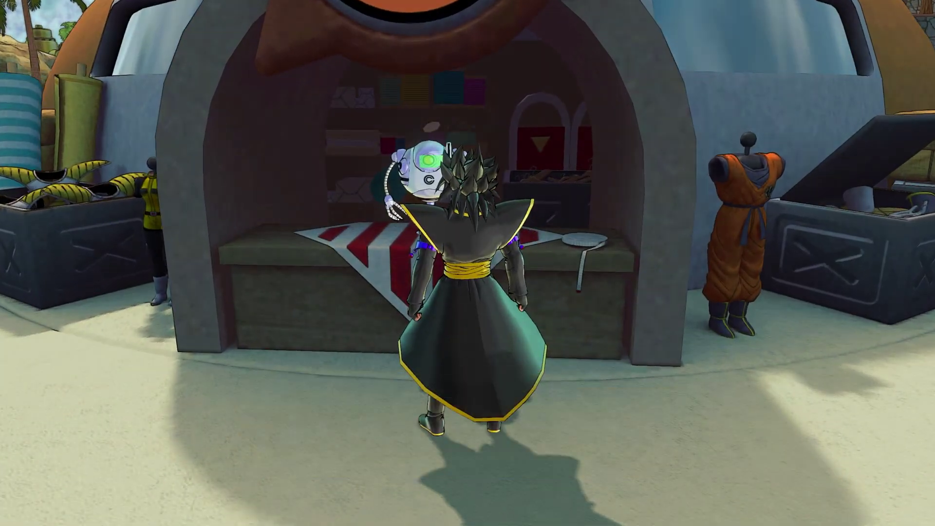
{"action": "key", "text": "e"}
{"action": "key", "text": "e"}
{"action": "key", "text": "Up"}
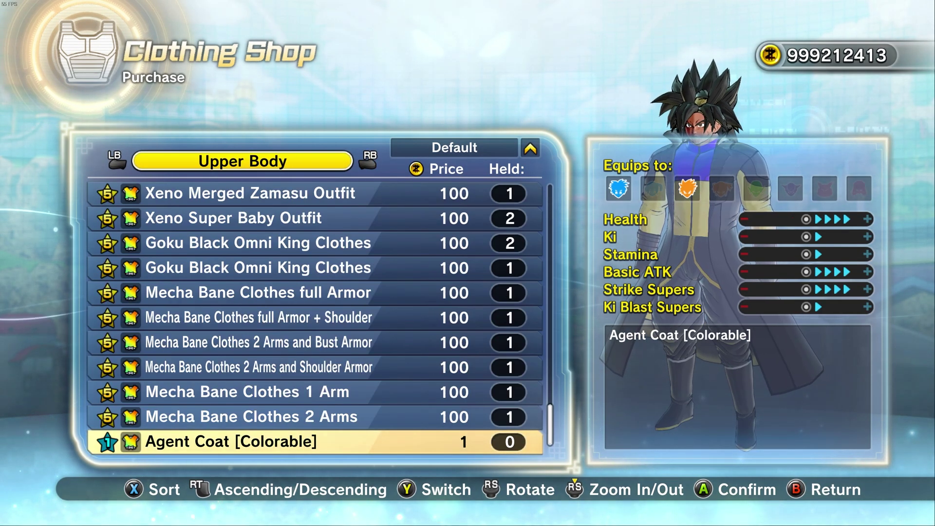
{"action": "key", "text": "e"}
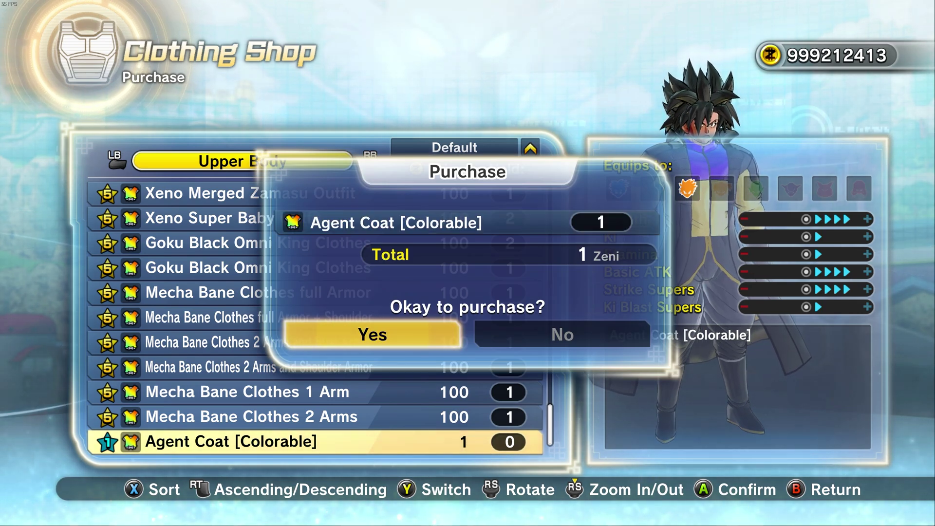
{"action": "key", "text": "Return"}
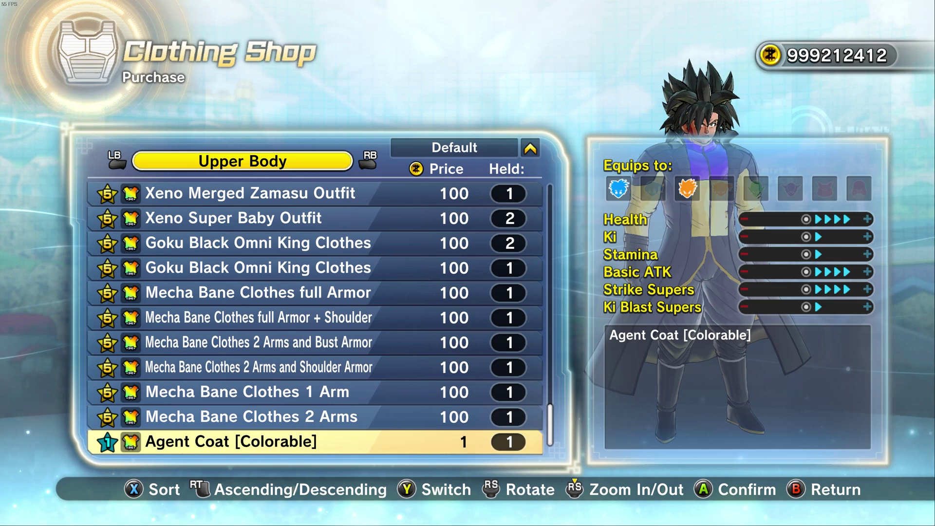
Step: Buy the Agent Coat [Colorable] lower body and hands pieces
{"action": "key", "text": "e"}
{"action": "key", "text": "Up"}
{"action": "key", "text": "Return"}
{"action": "key", "text": "Return"}
{"action": "key", "text": "Return"}
{"action": "key", "text": "e"}
{"action": "key", "text": "Up"}
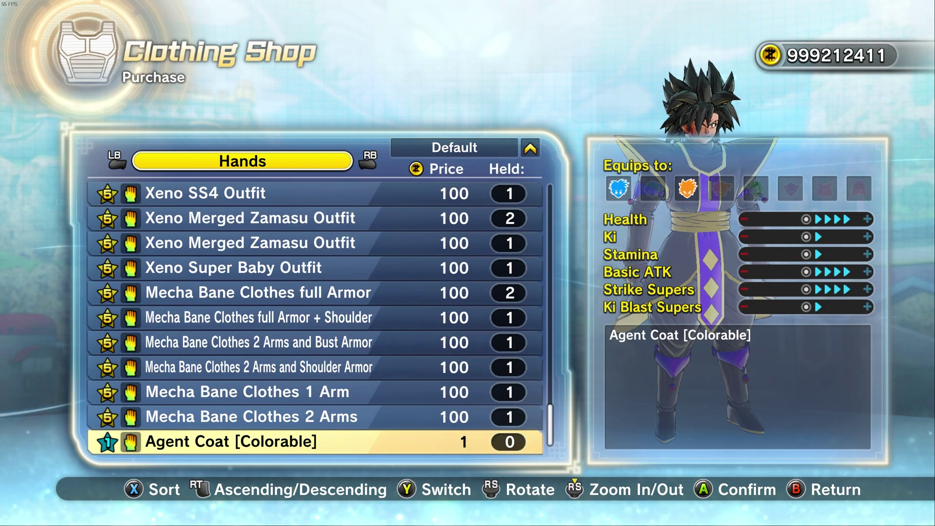
{"action": "key", "text": "Return"}
Step: Buy the Agent Coat [Colorable] feet piece
{"action": "key", "text": "Return"}
{"action": "key", "text": "Return"}
{"action": "key", "text": "e"}
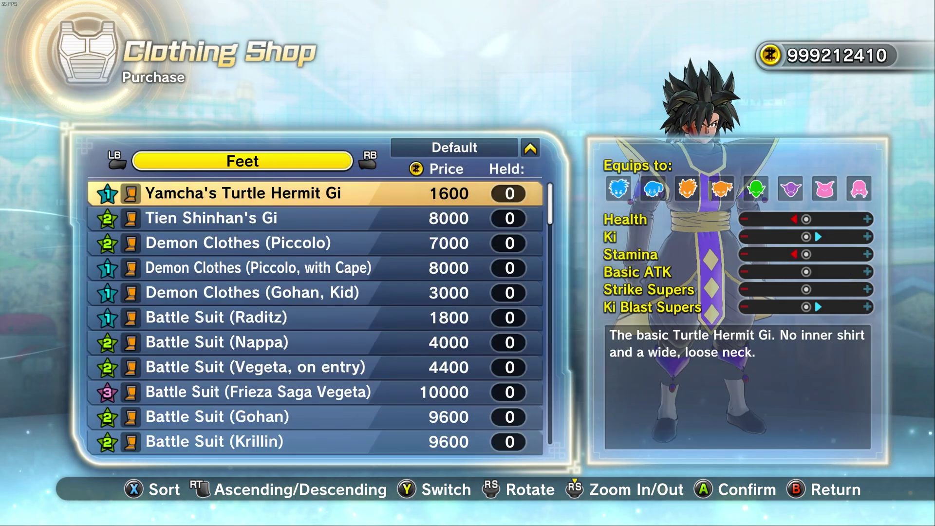
{"action": "key", "text": "Up"}
{"action": "key", "text": "Return"}
{"action": "key", "text": "Return"}
{"action": "key", "text": "Return"}
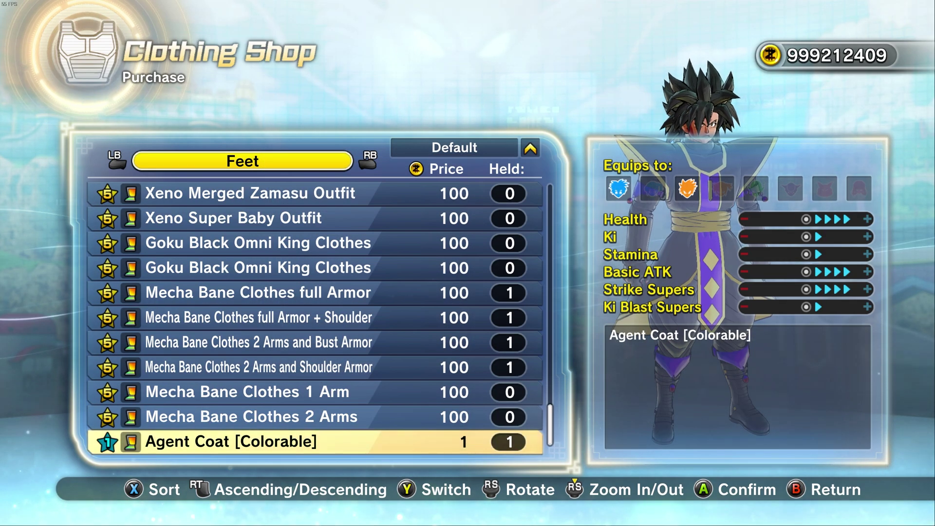
{"action": "key", "text": "e"}
Step: Close the purchase list and the Clothing Shop, then walk away from the counter
{"action": "key", "text": "Escape"}
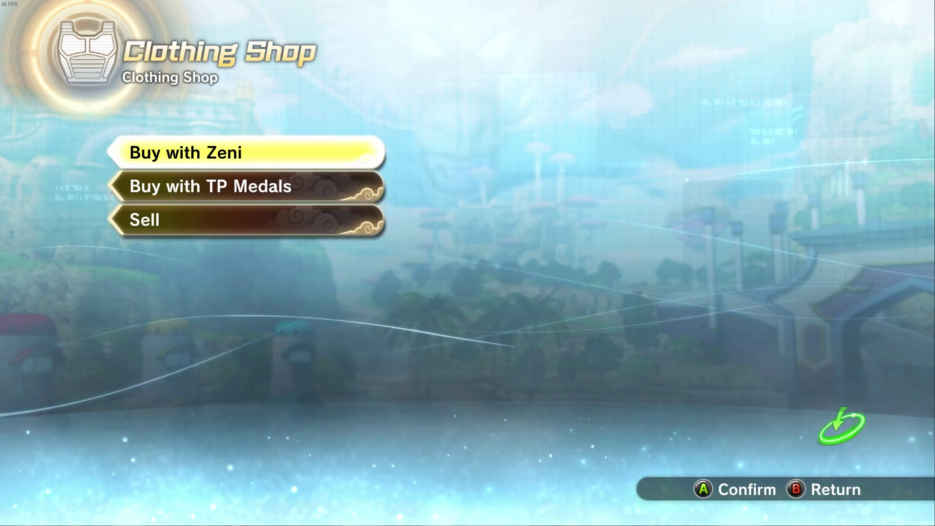
{"action": "key", "text": "Escape"}
{"action": "key", "text": "s"}
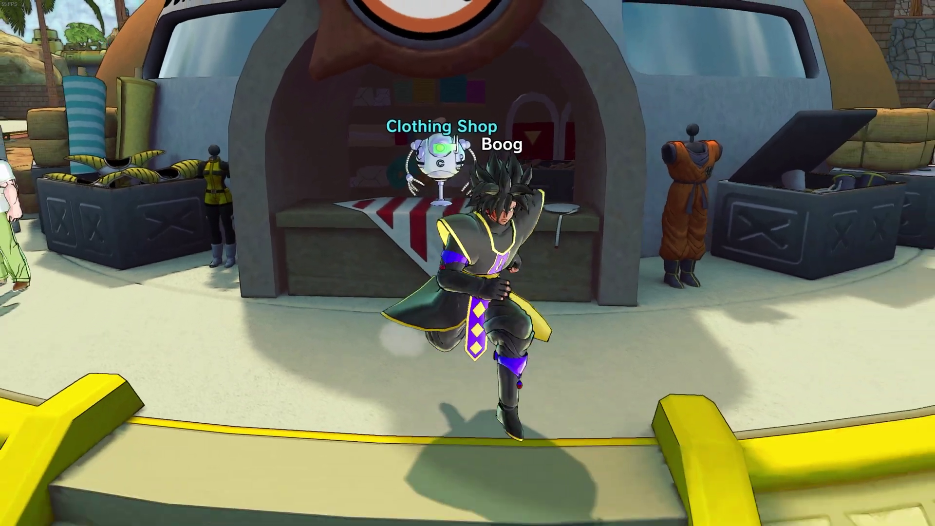